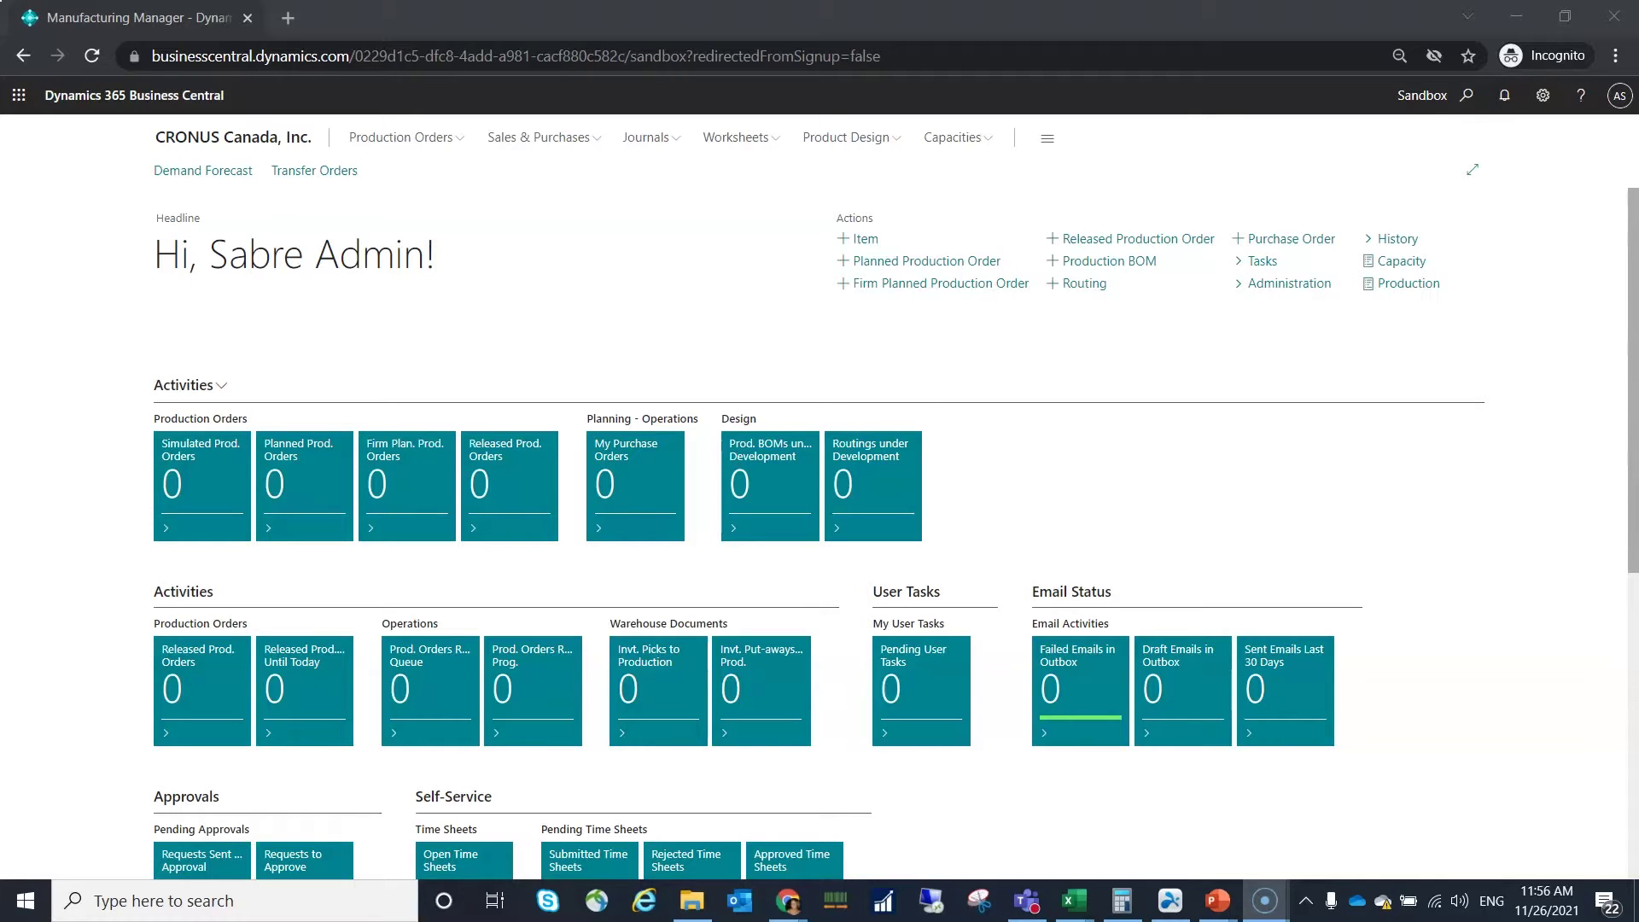
Step: Find the Items list through Tell Me and open the card for item 1002
click(1466, 95)
text(items)
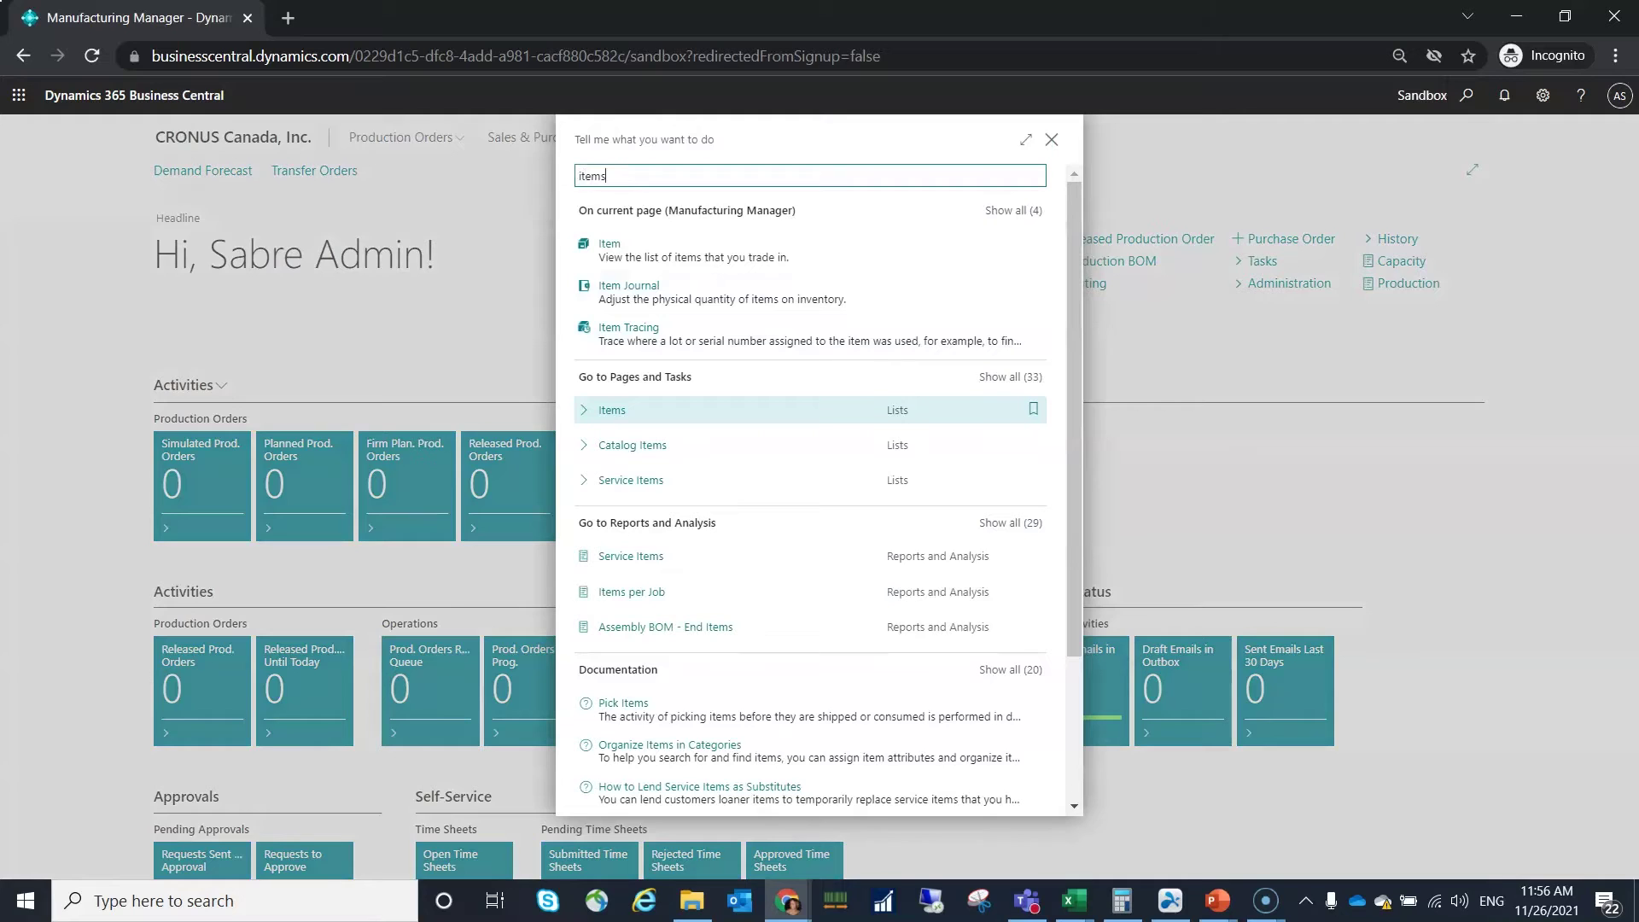
key(Return)
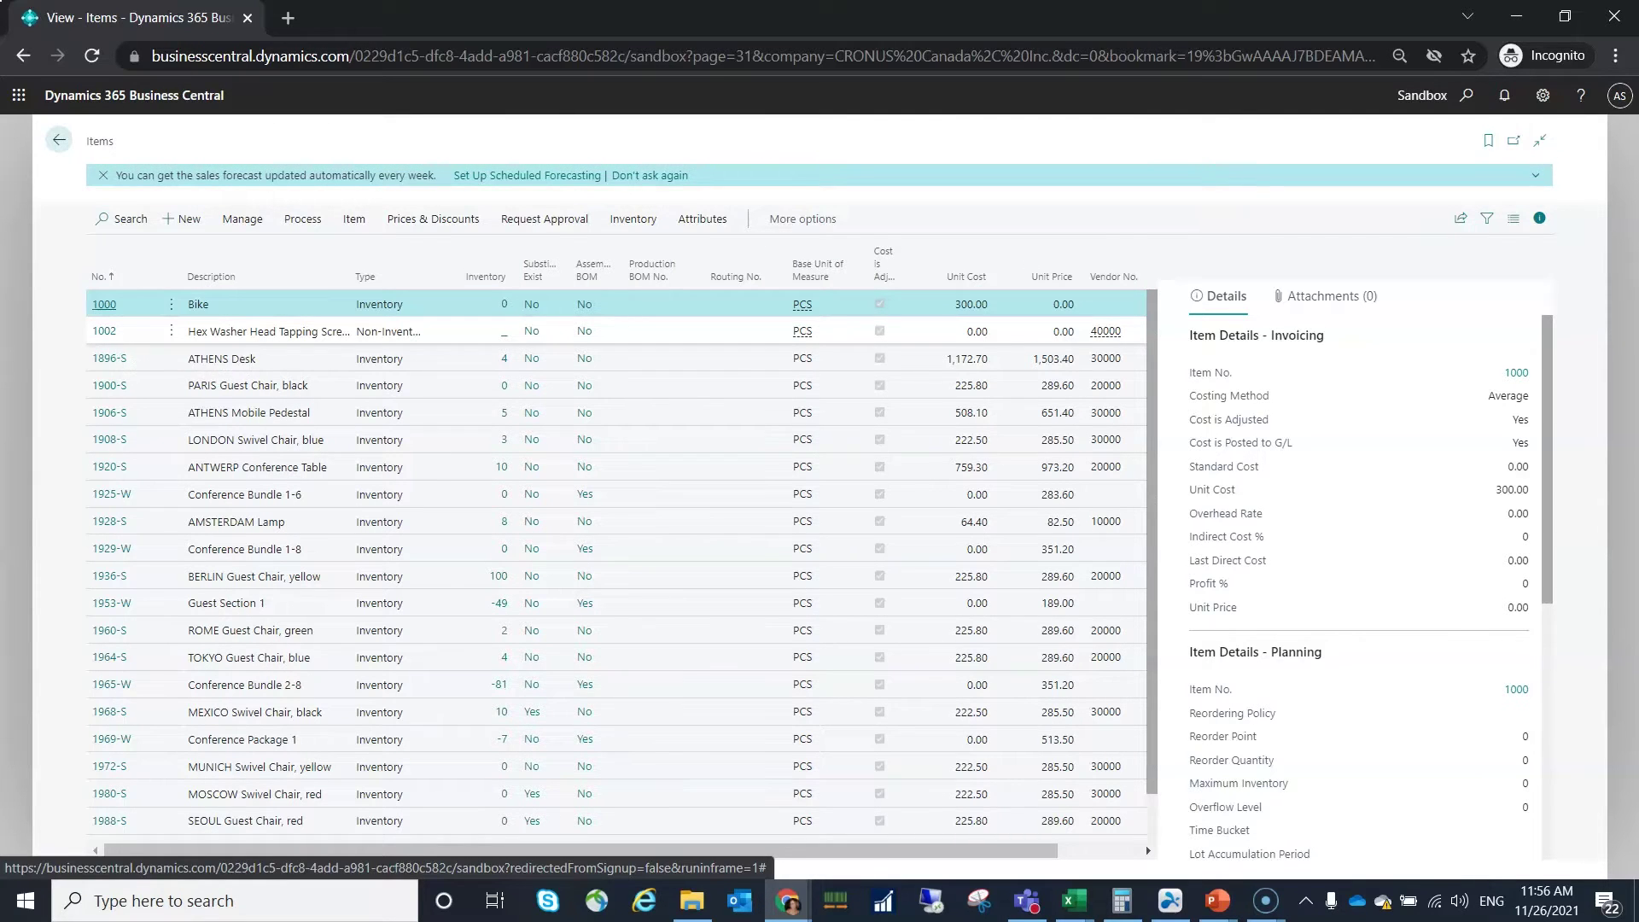
click(104, 330)
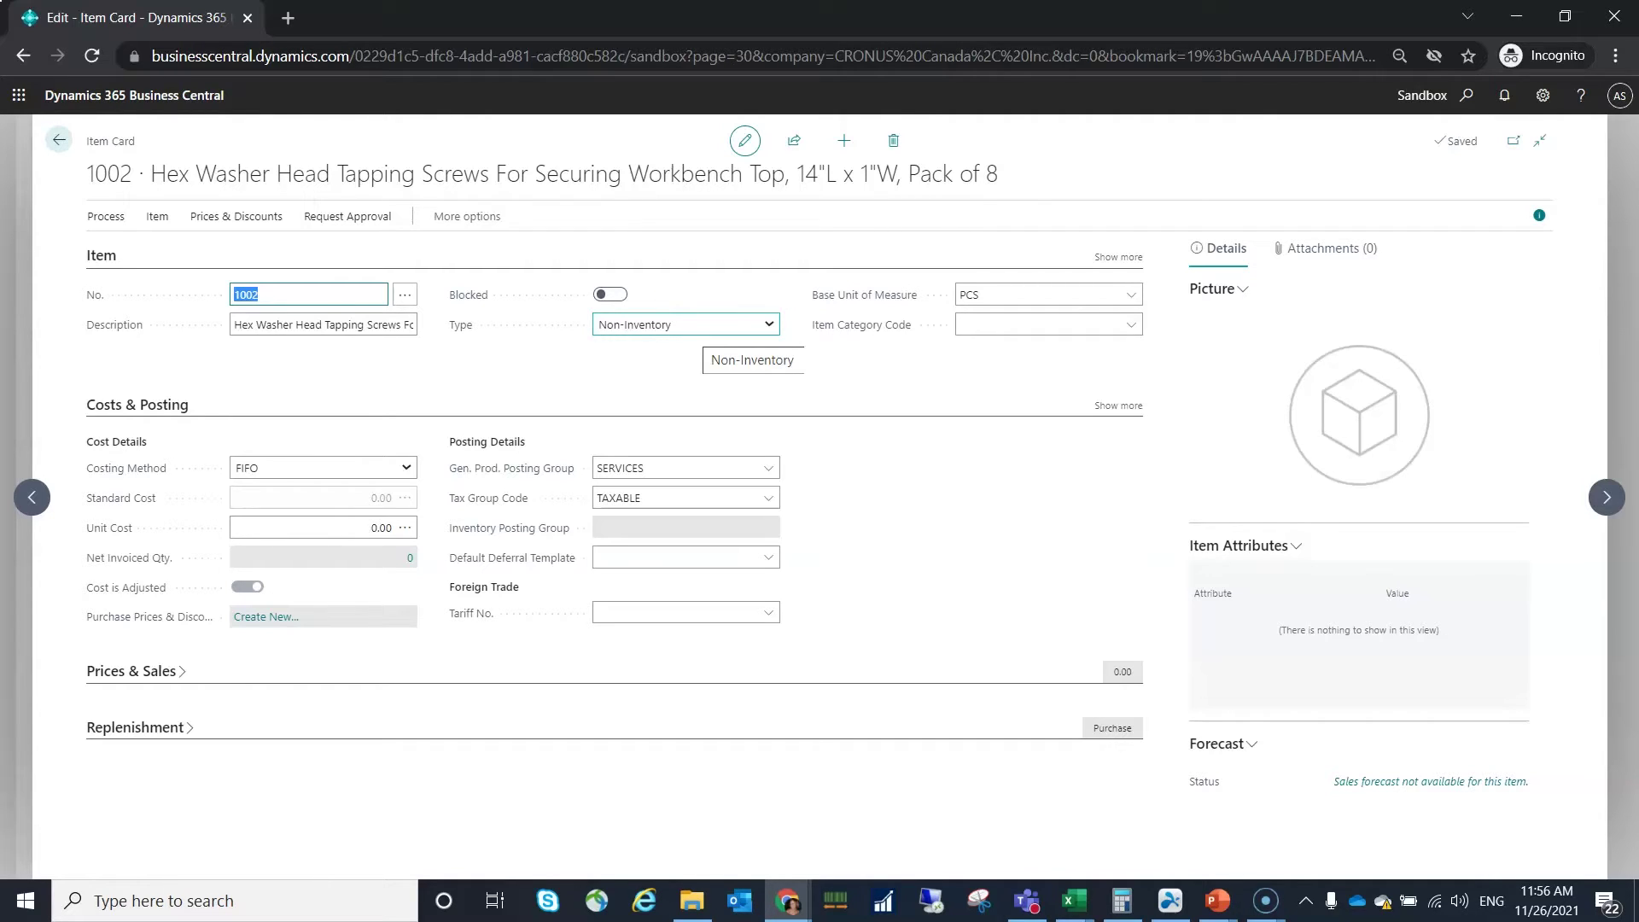
Step: Change item 1002's Type to Inventory, then set it back to Non-Inventory
click(686, 325)
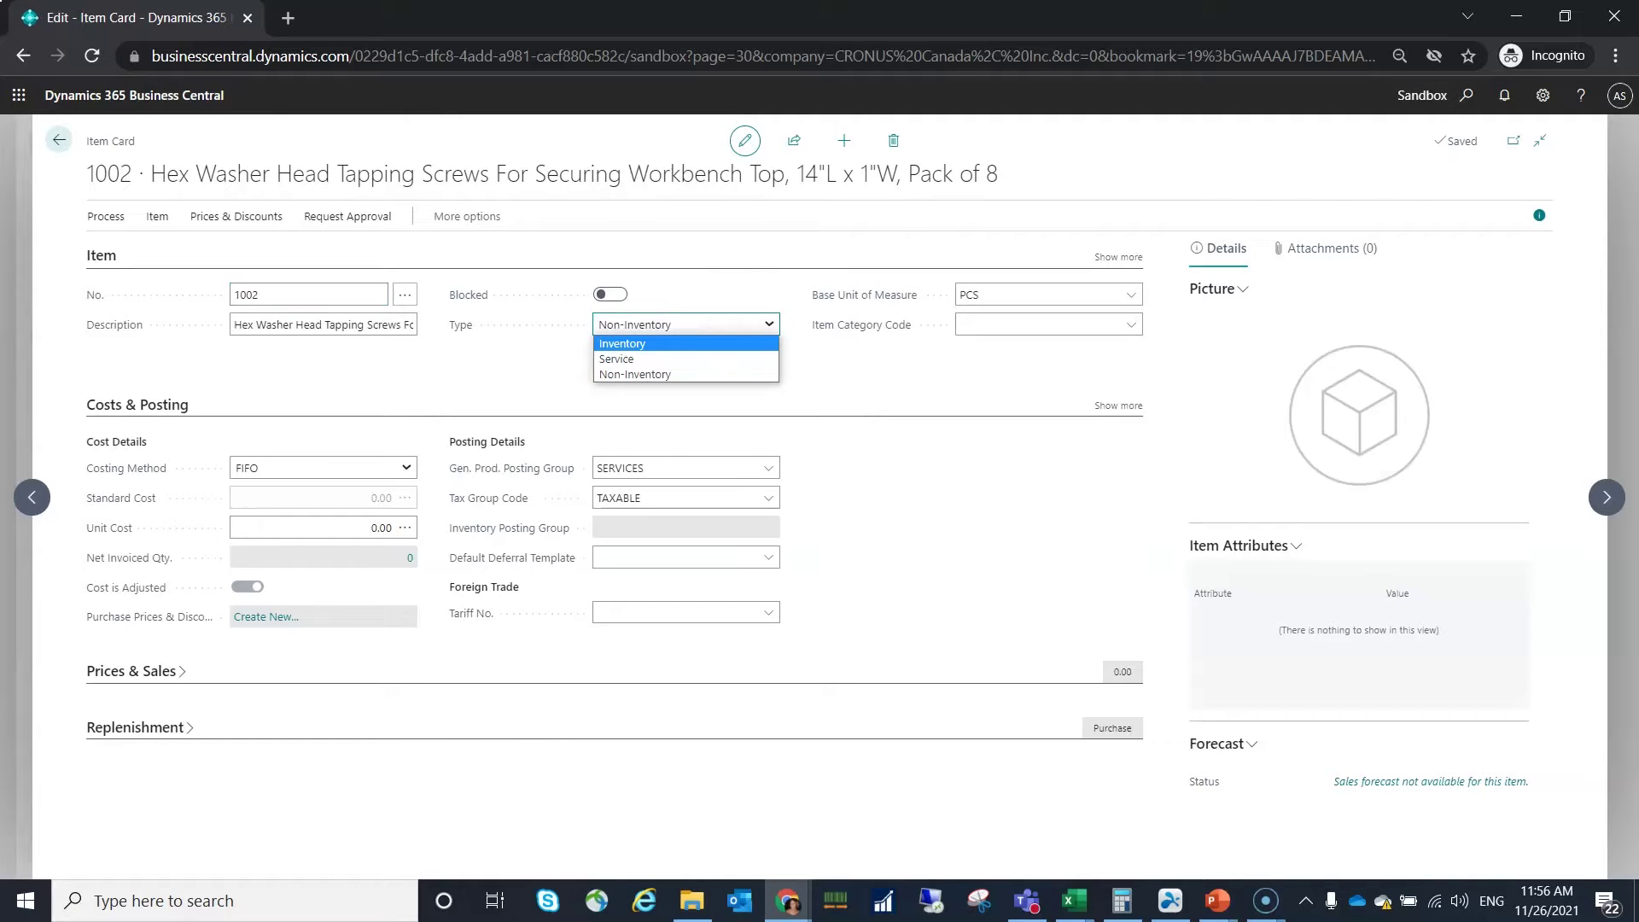
click(686, 343)
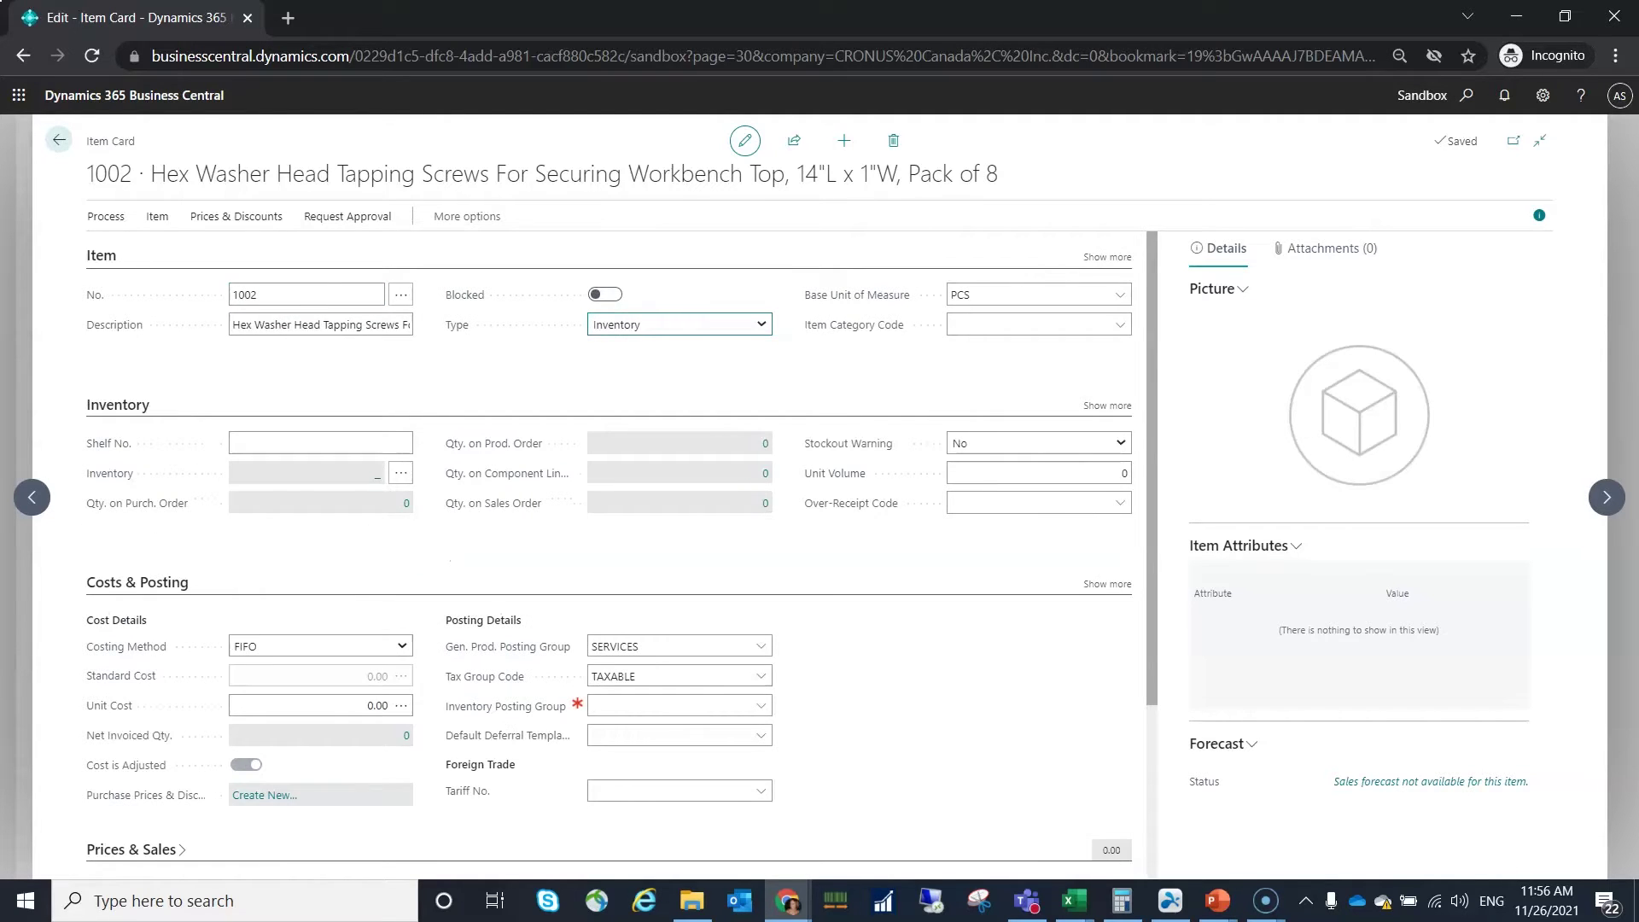
scroll(614, 550, down, 2)
scroll(615, 551, down, 1)
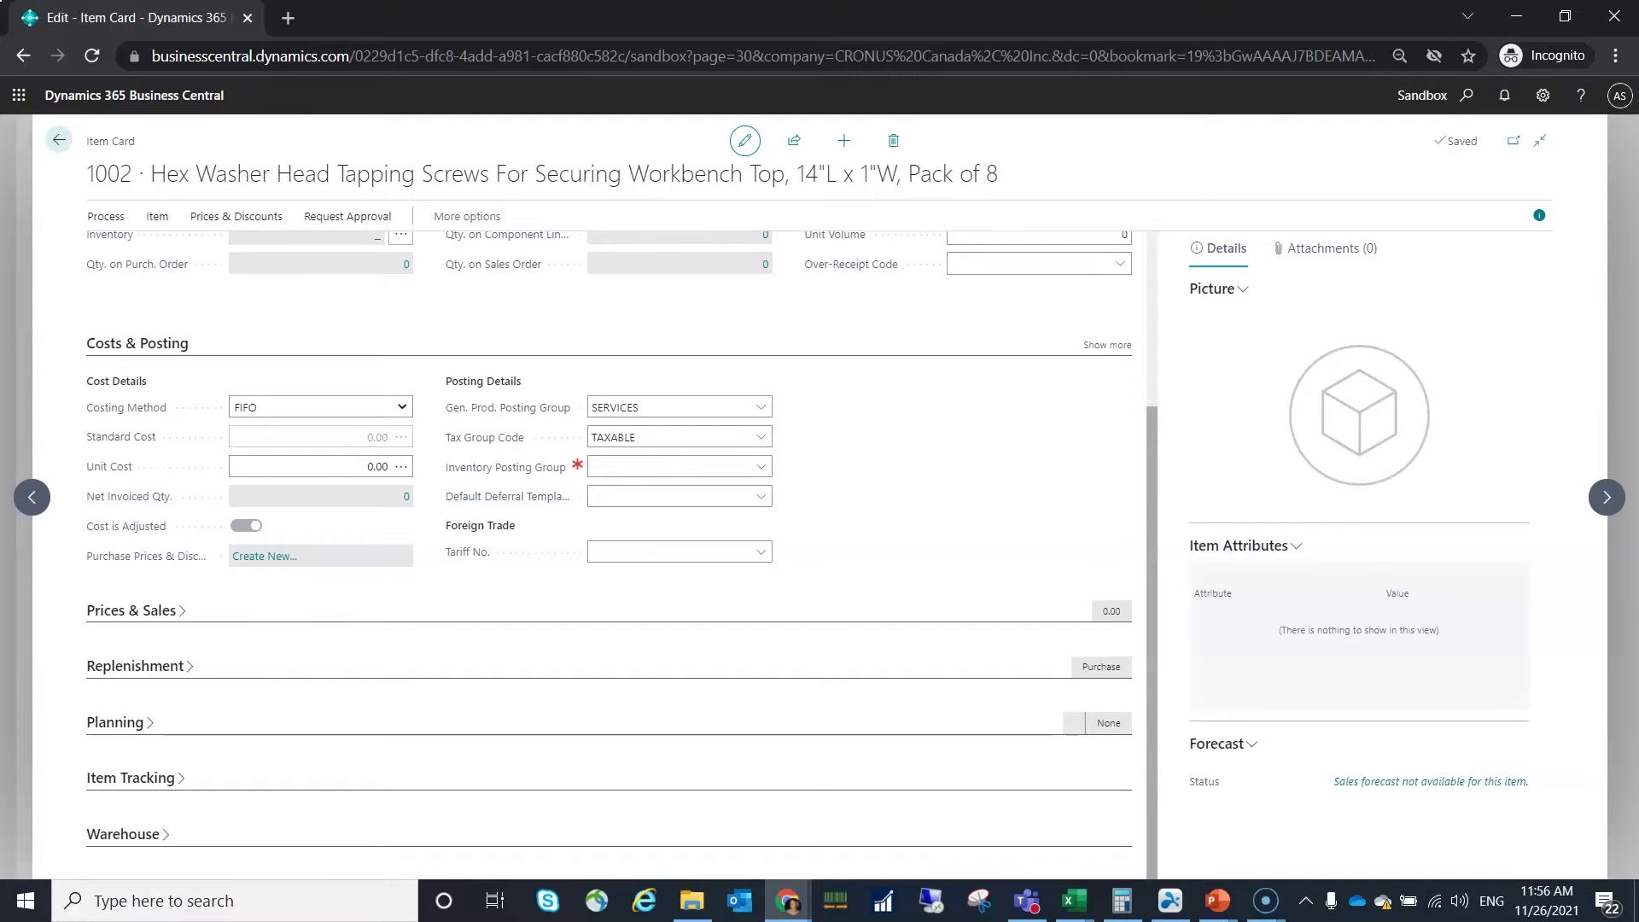
scroll(614, 550, up, 3)
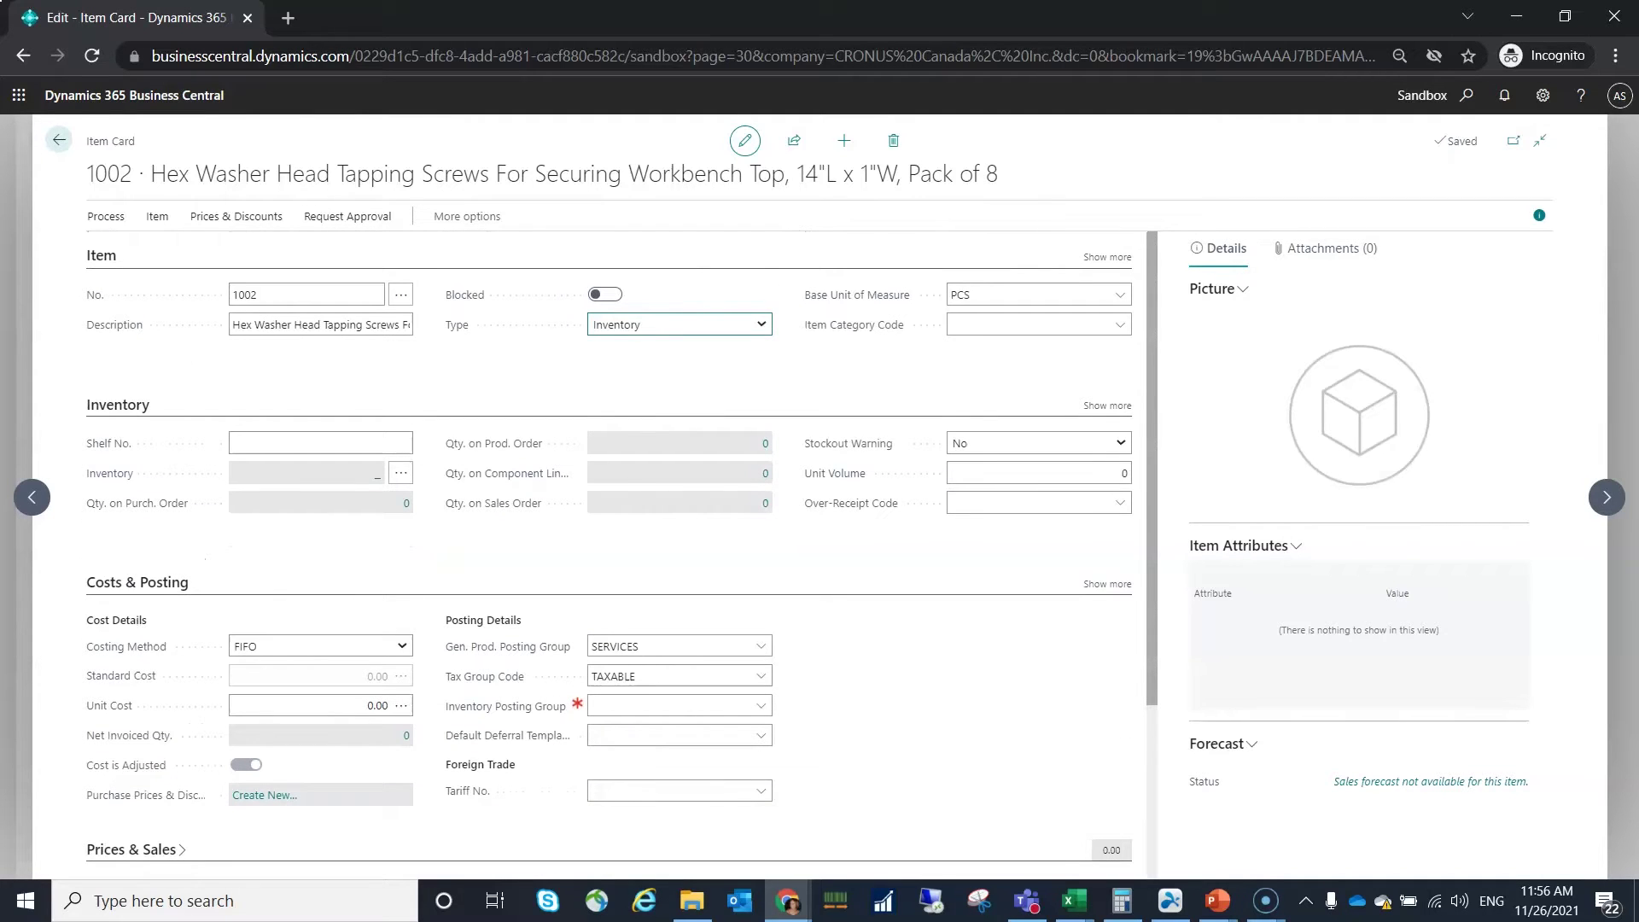
click(680, 323)
click(640, 370)
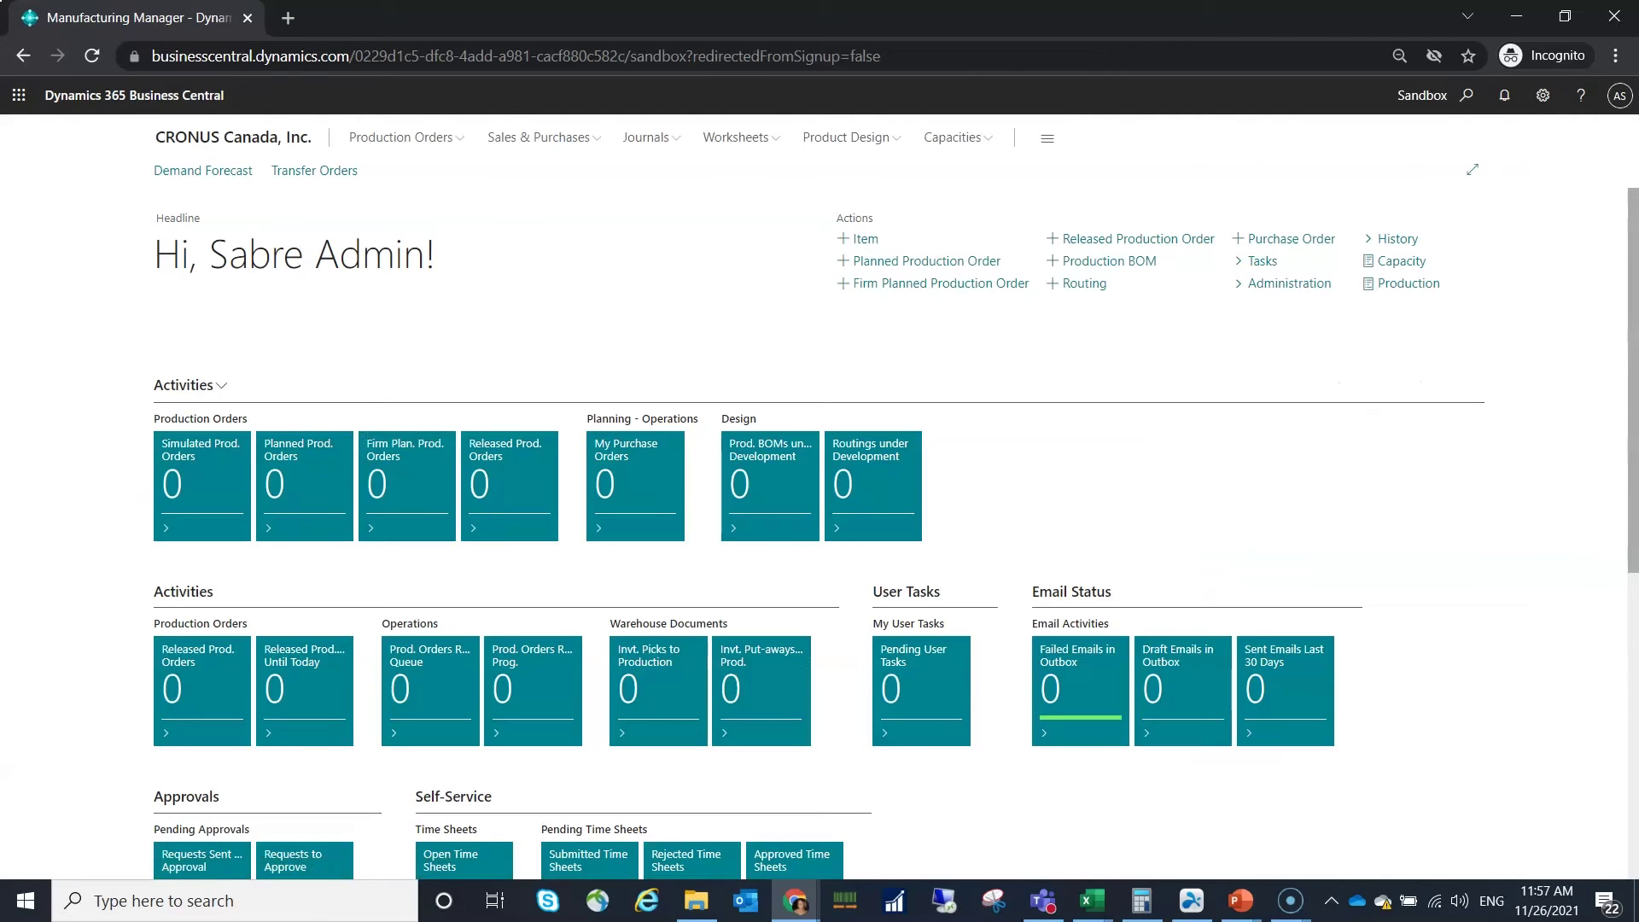
Step: Open the Requisition Worksheets page through a Tell Me search
click(1466, 94)
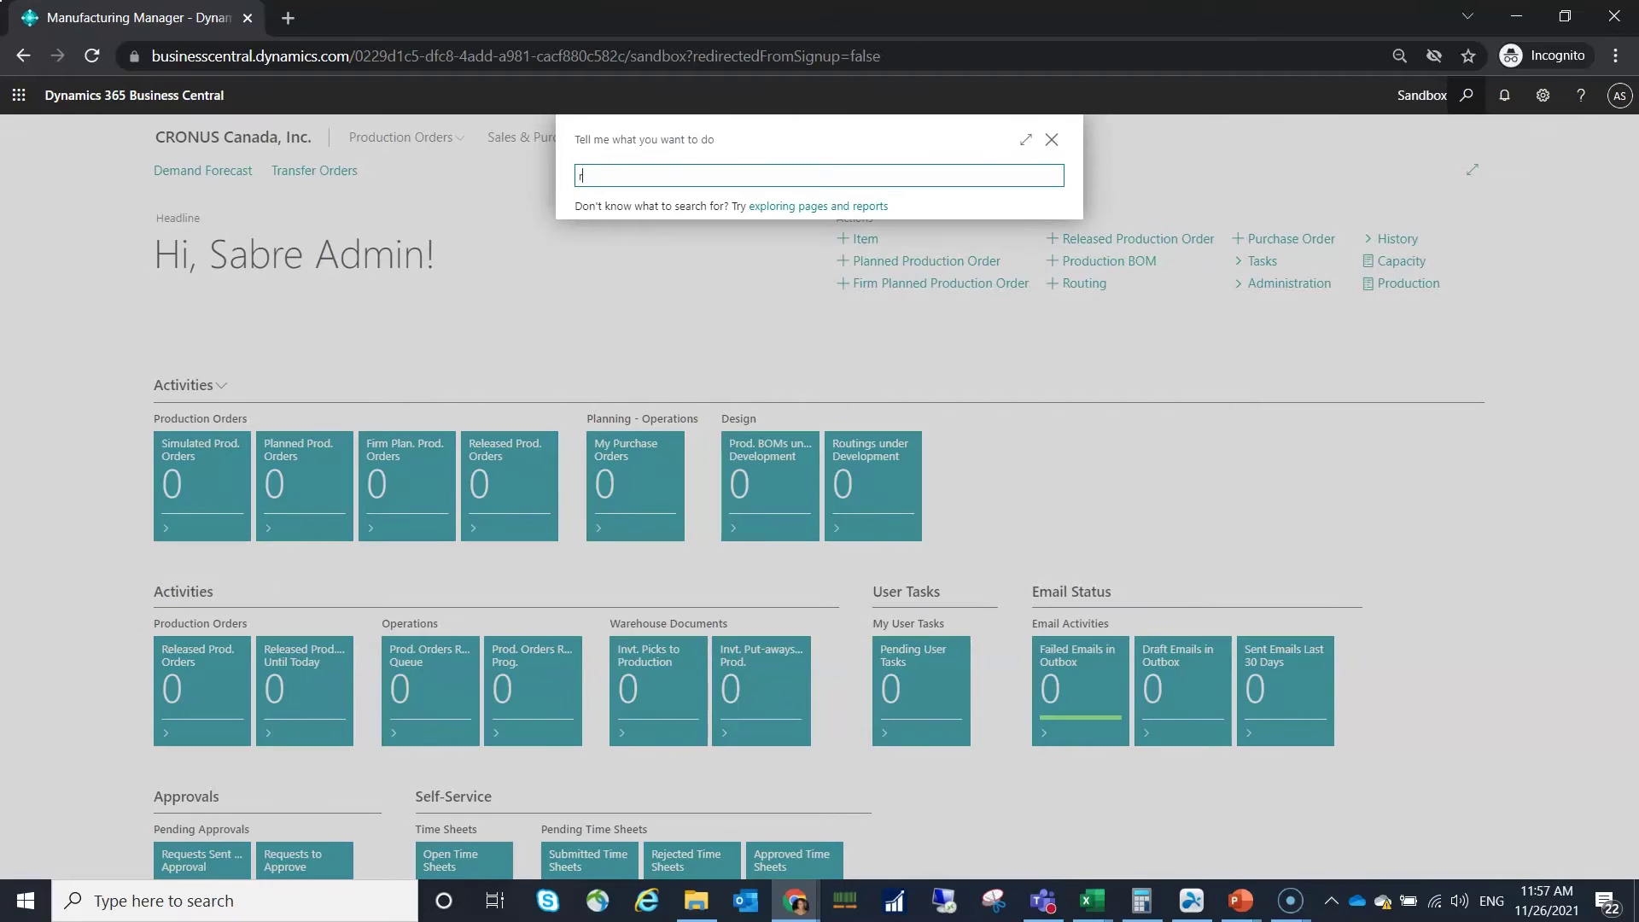
text(requisi)
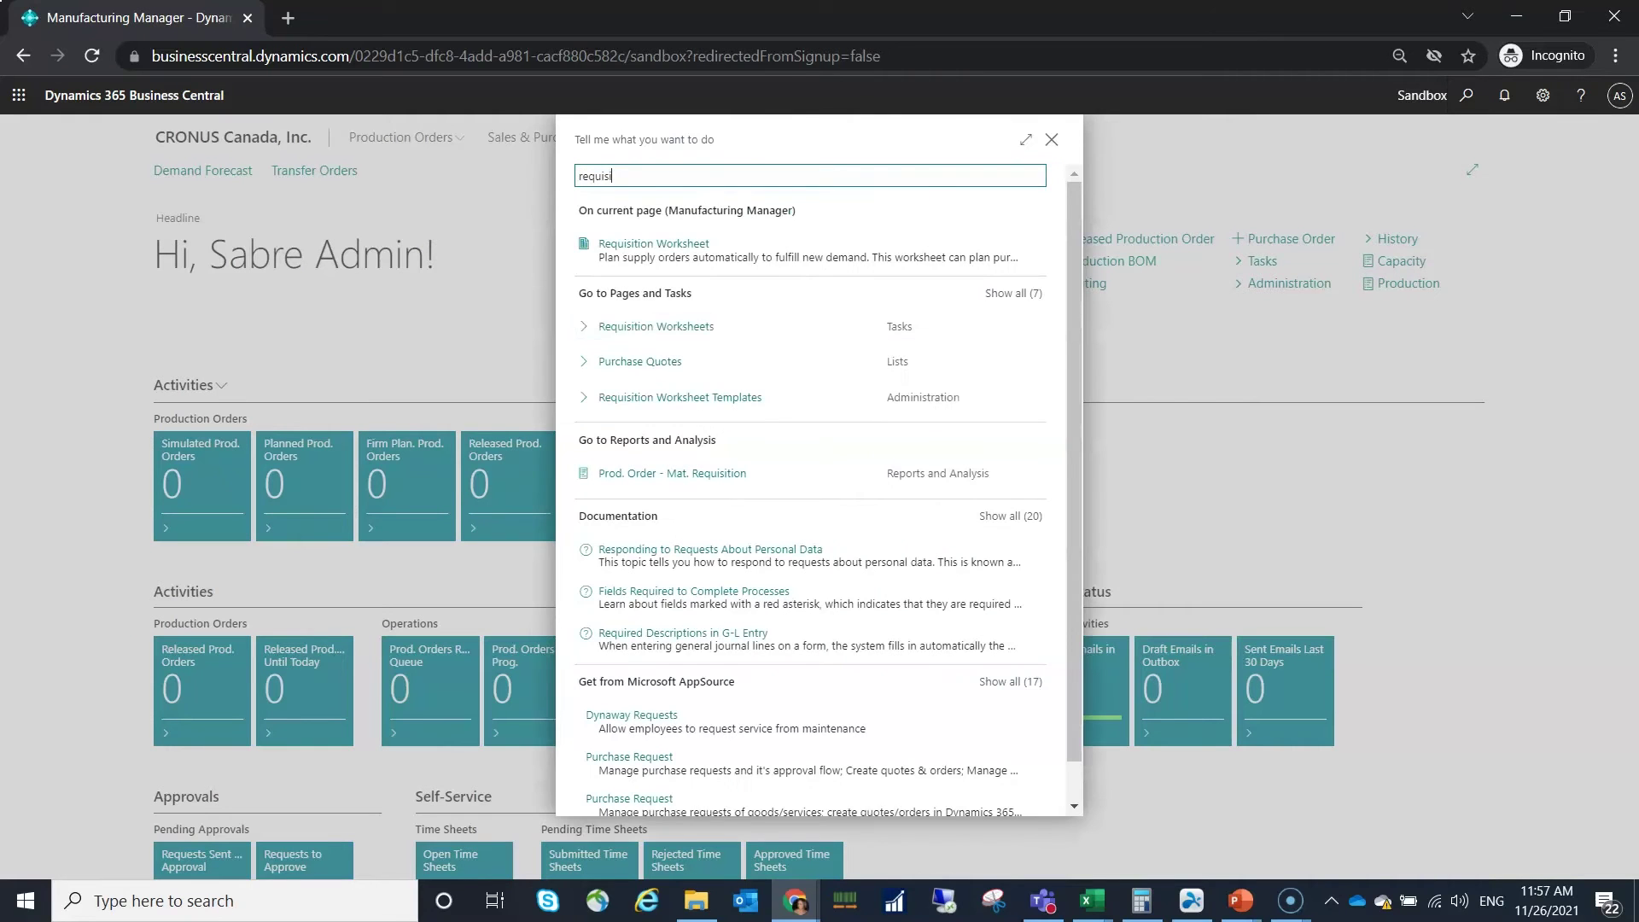
key(Down)
key(Return)
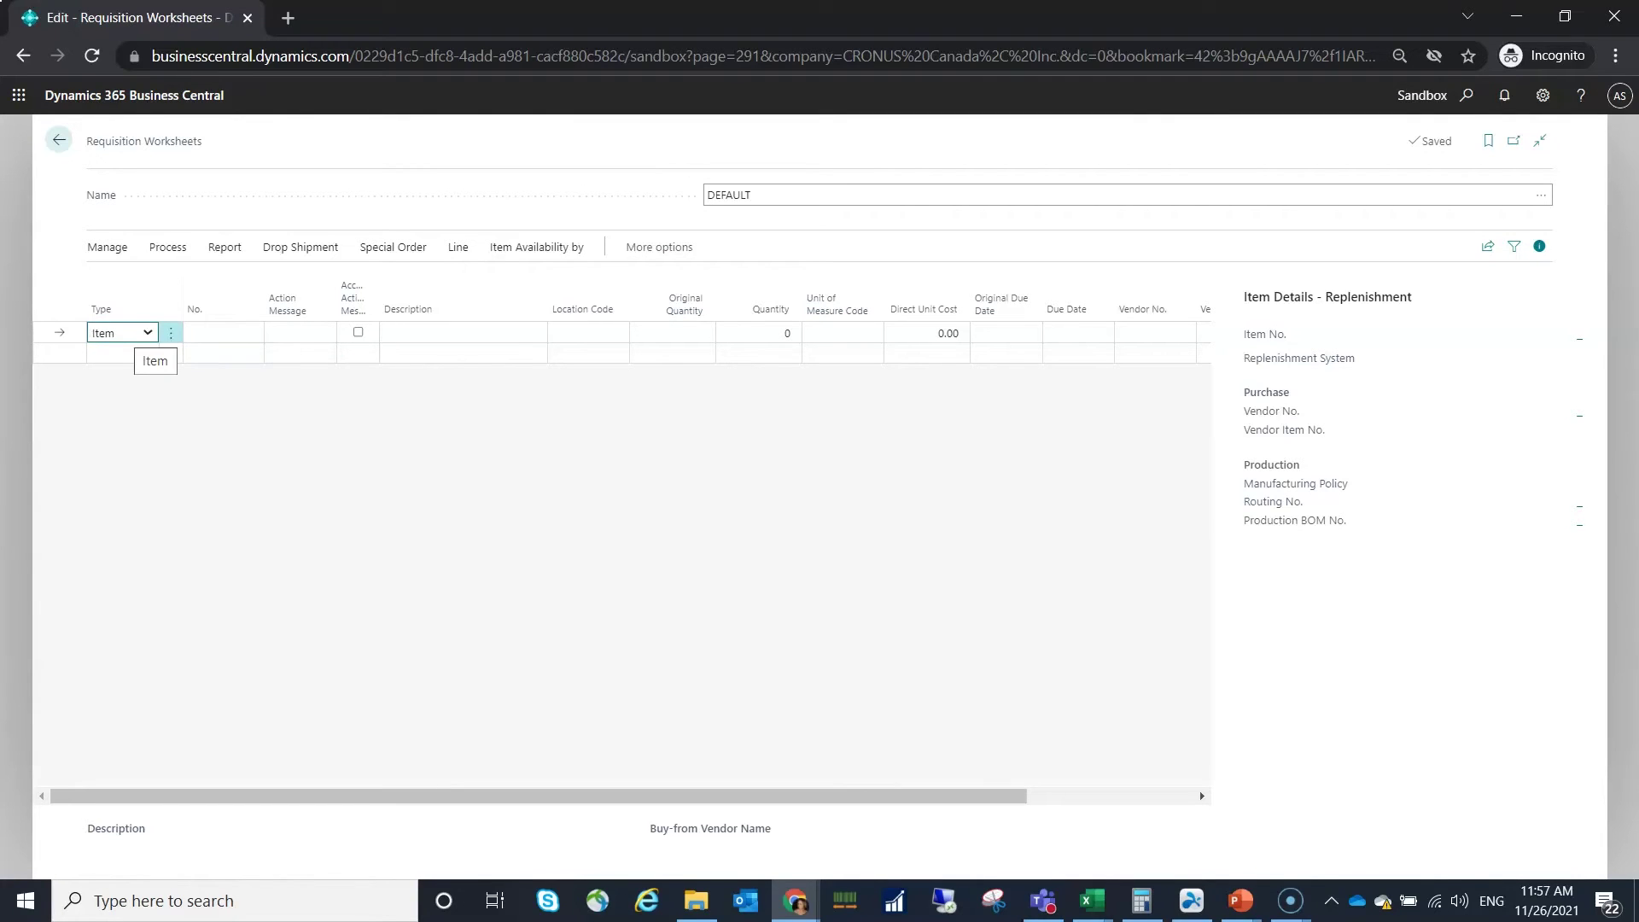
Step: Add a requisition line for item 1002 at location MAIN with quantity 5
key(Tab)
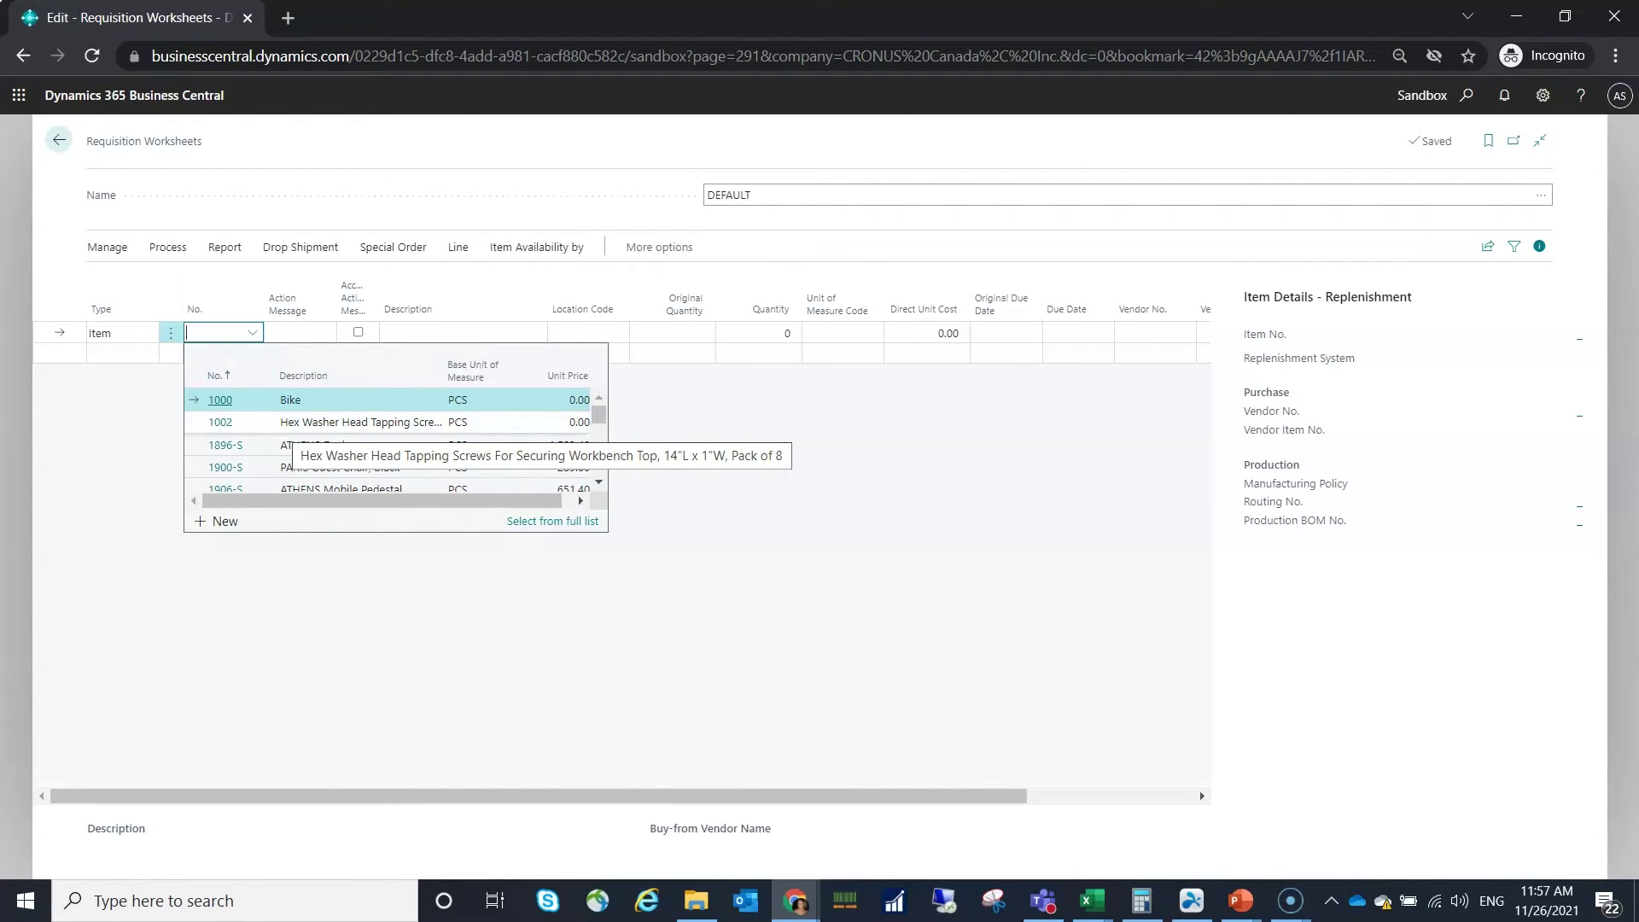
click(360, 422)
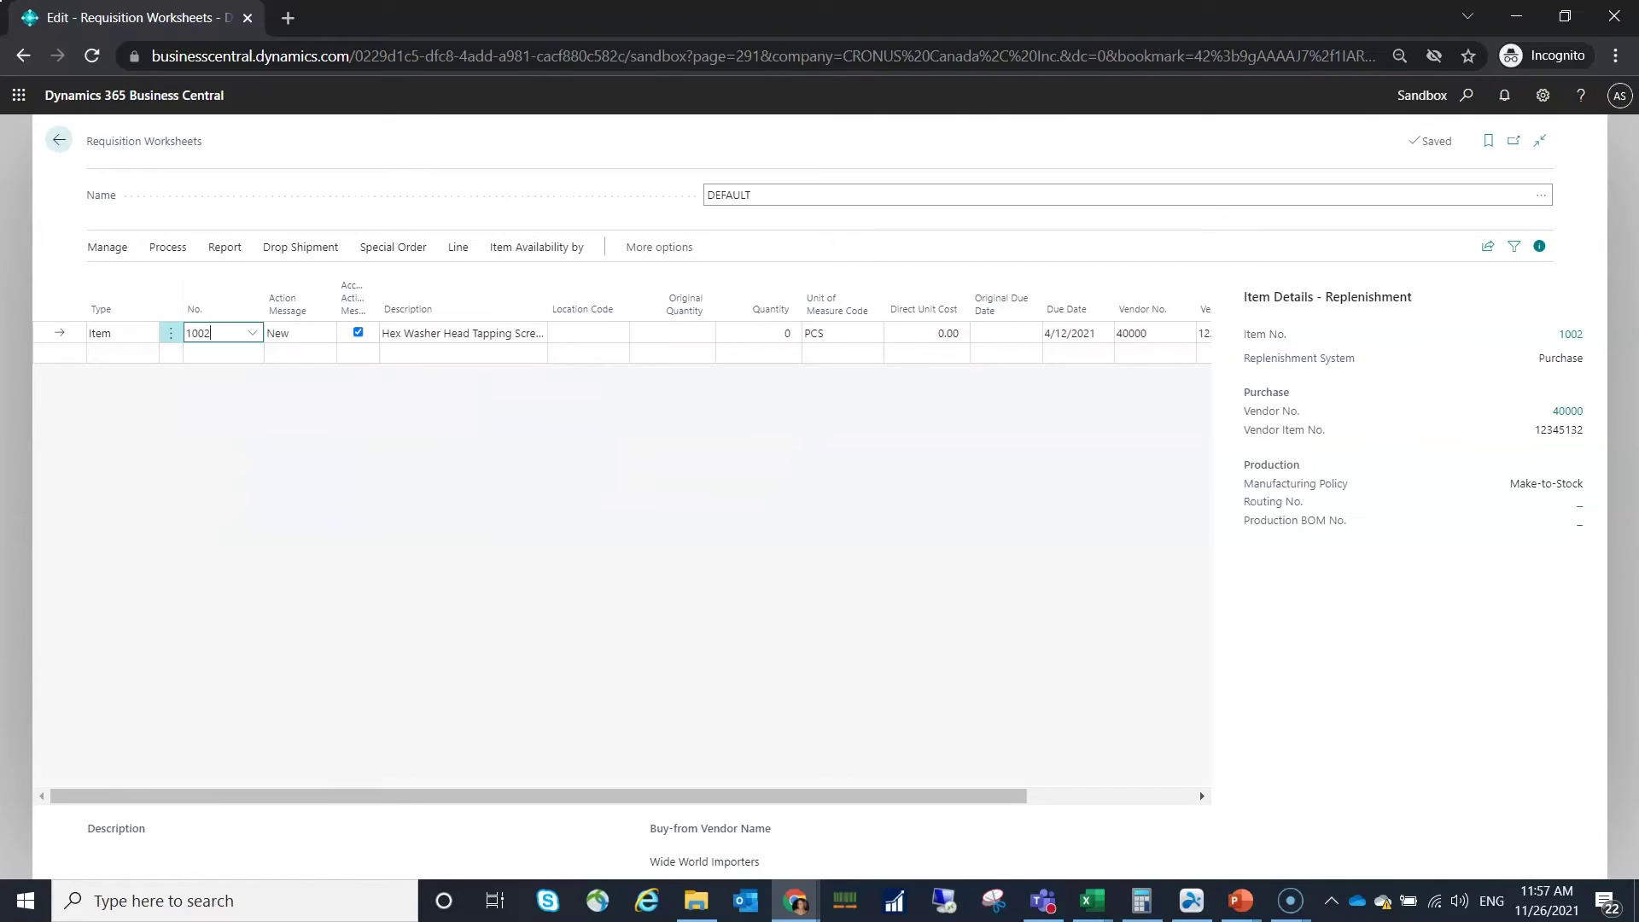
key(Tab)
key(Tab)
key(Tab)
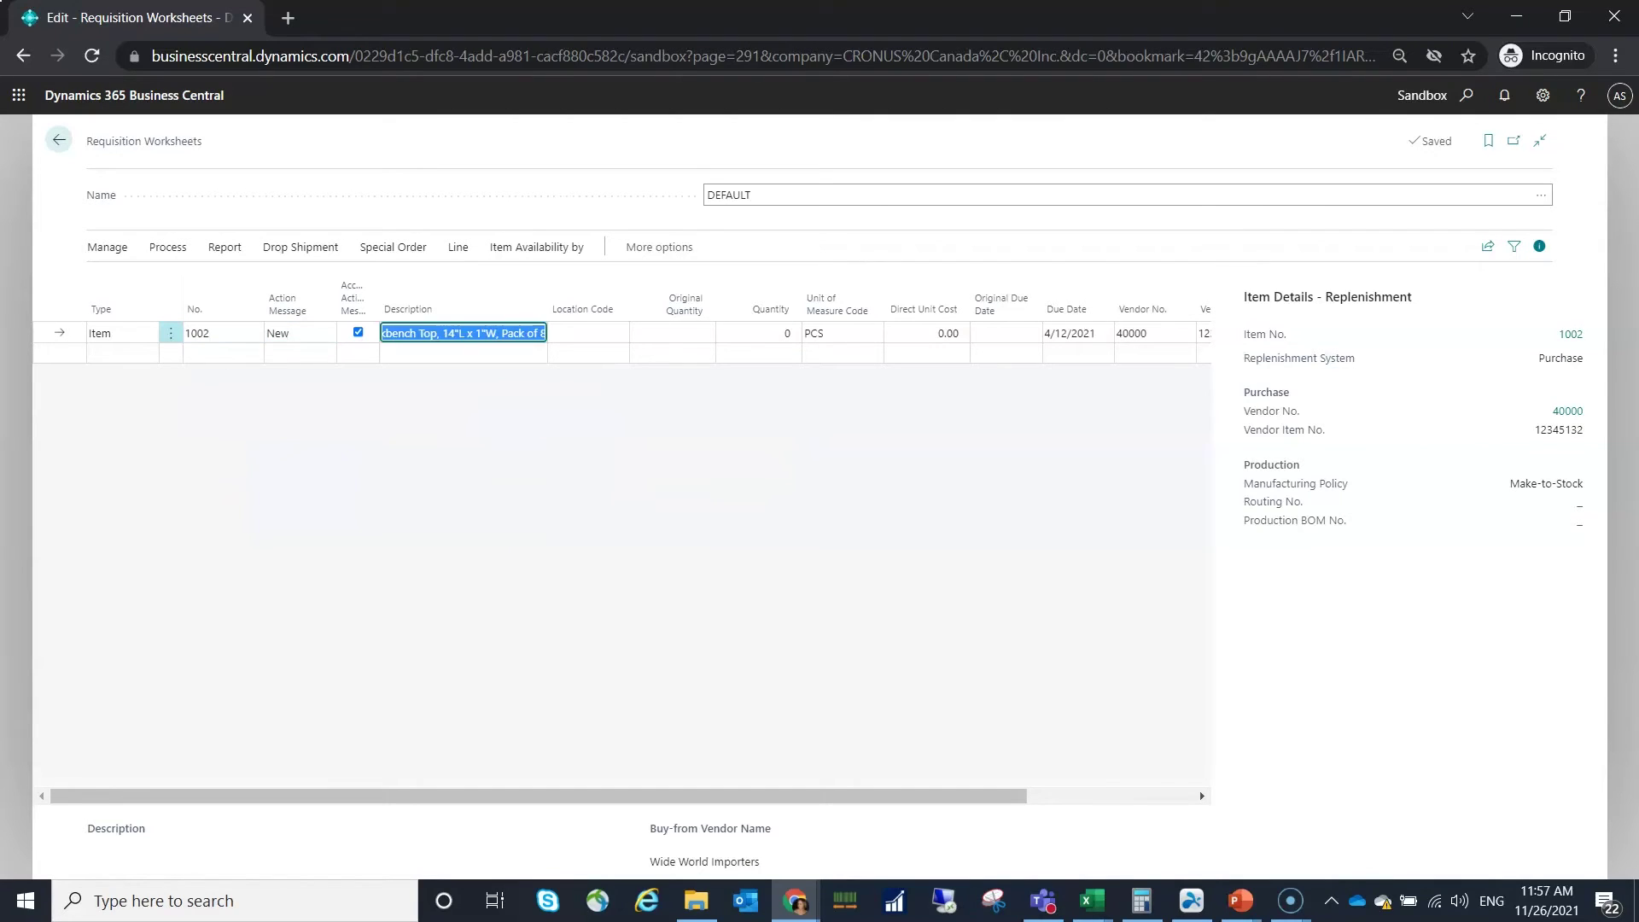
key(Tab)
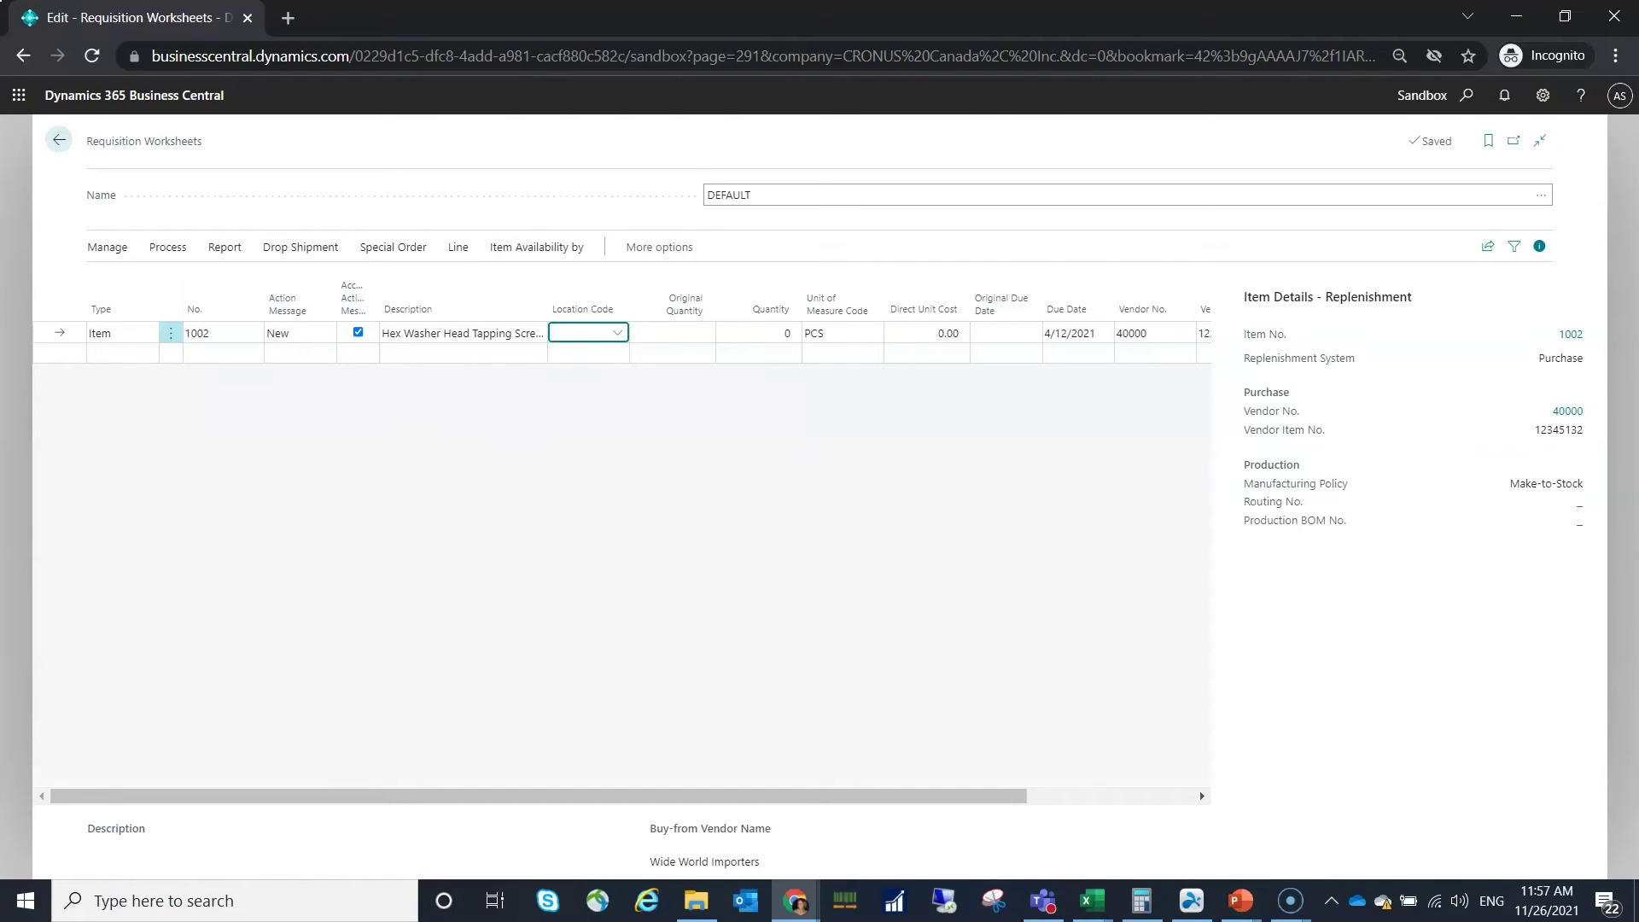
text(main)
key(Tab)
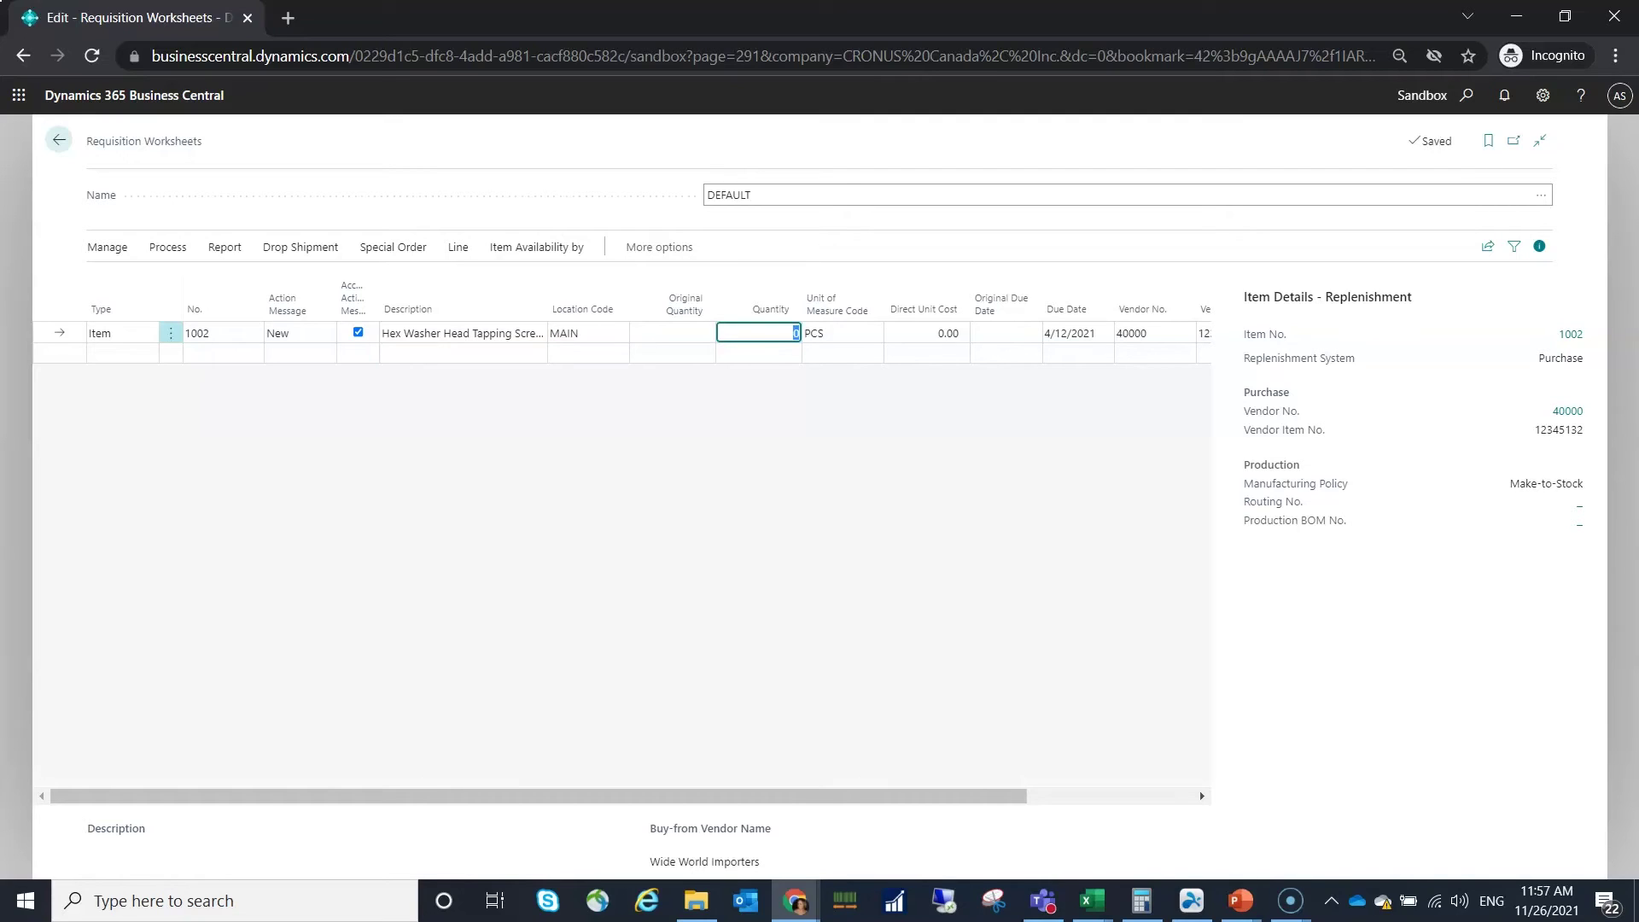
text(5)
key(Tab)
key(Tab)
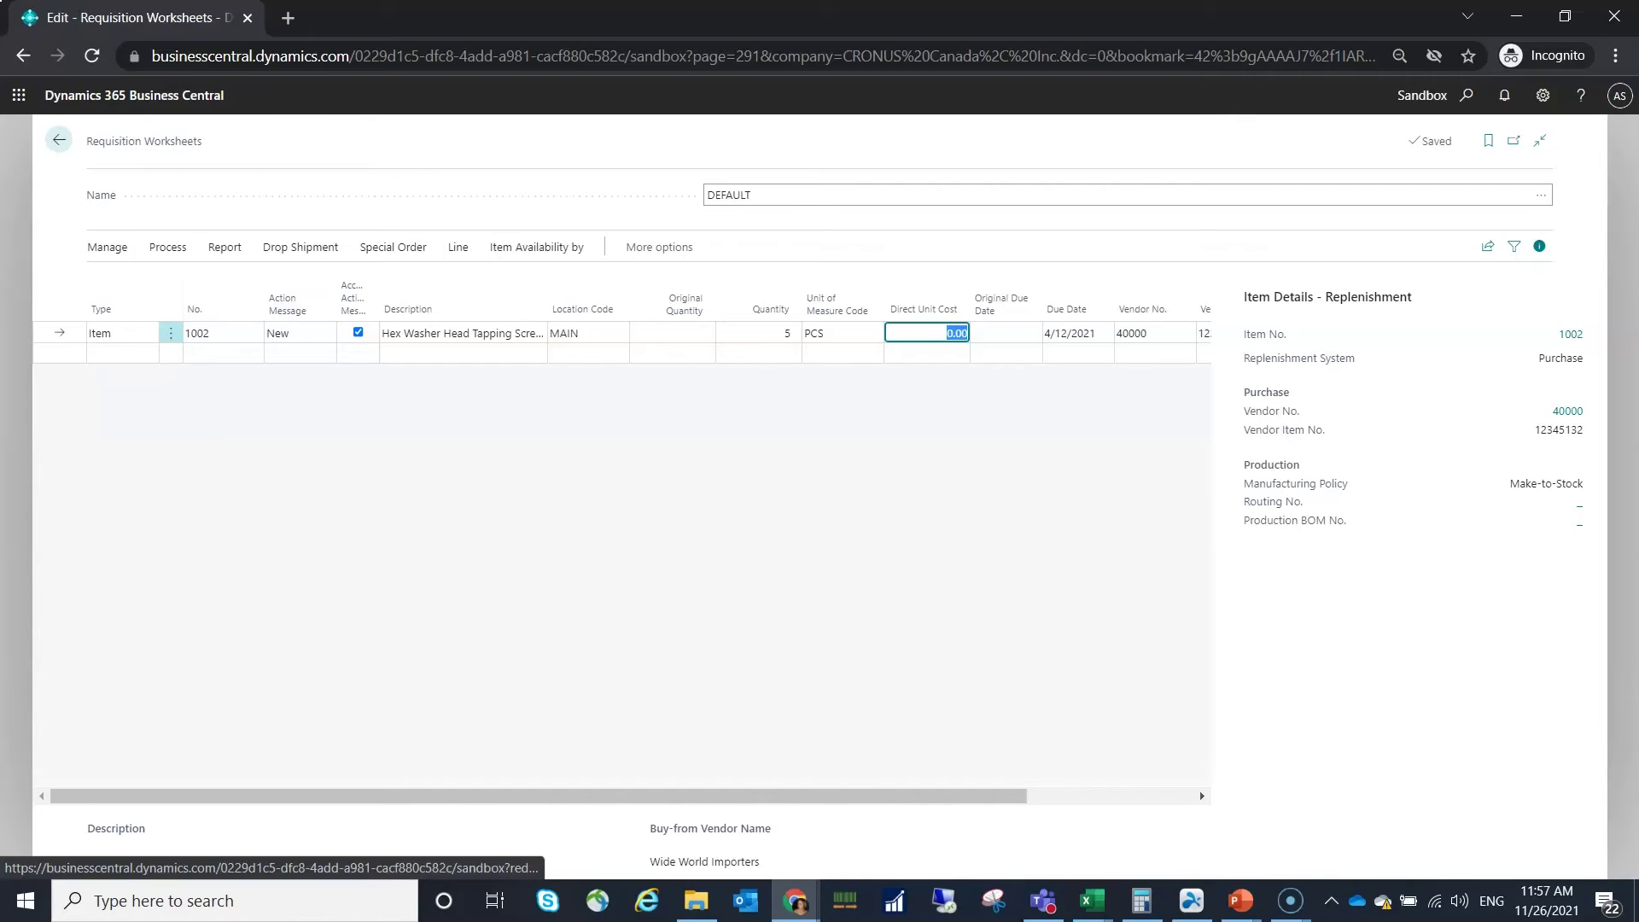
click(167, 246)
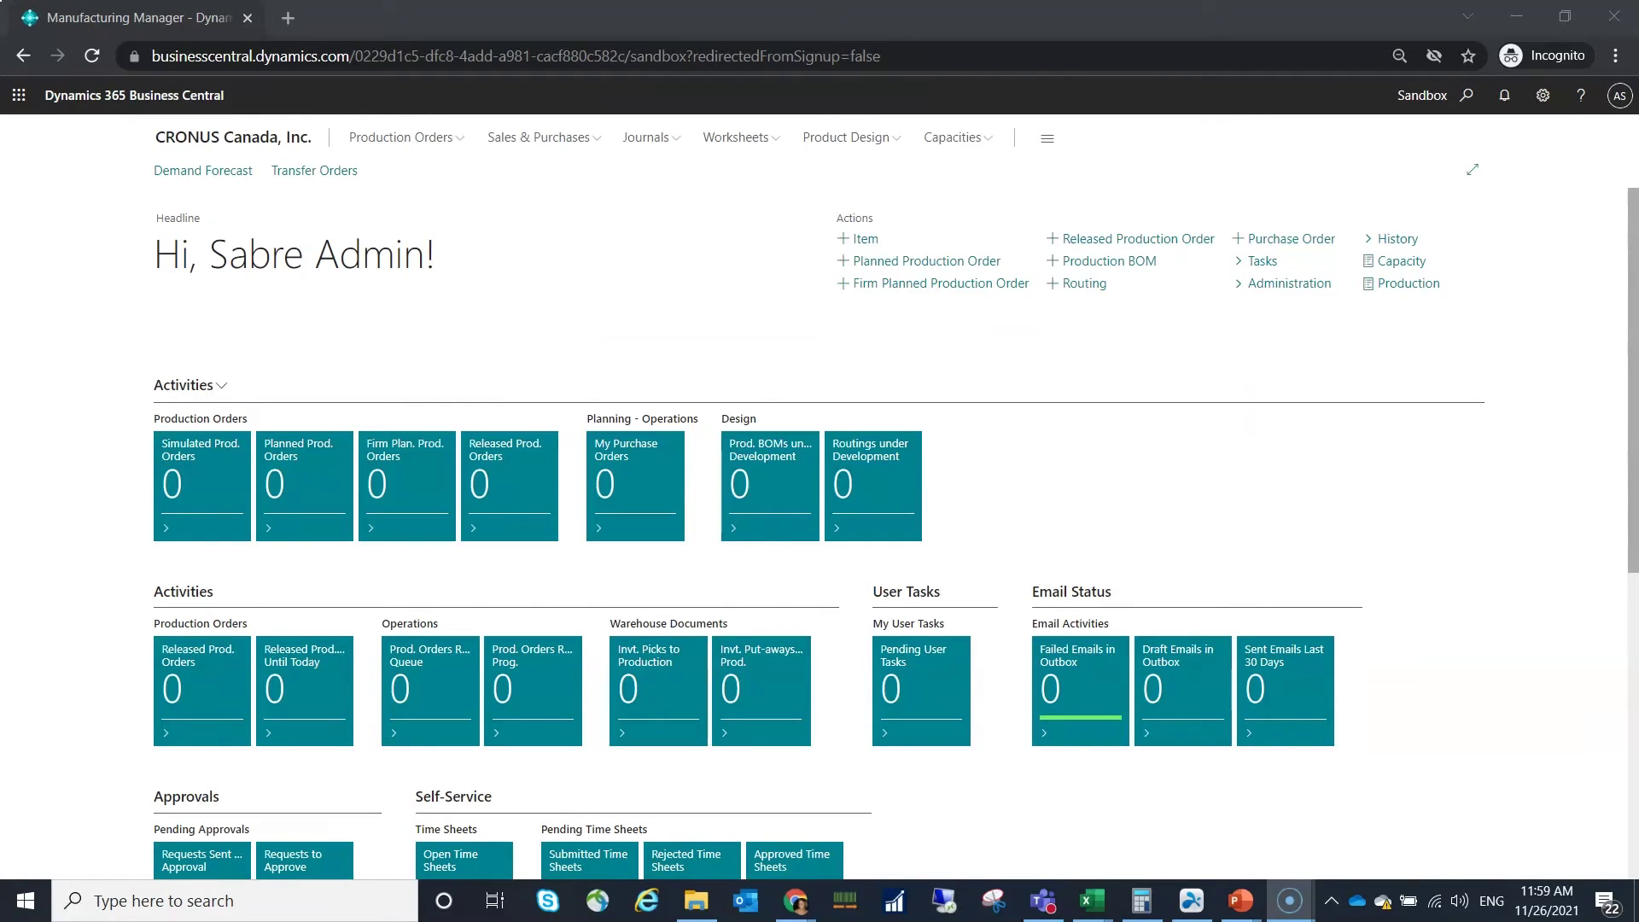
Step: Open the Planning Worksheets page through a Tell Me search
click(1466, 95)
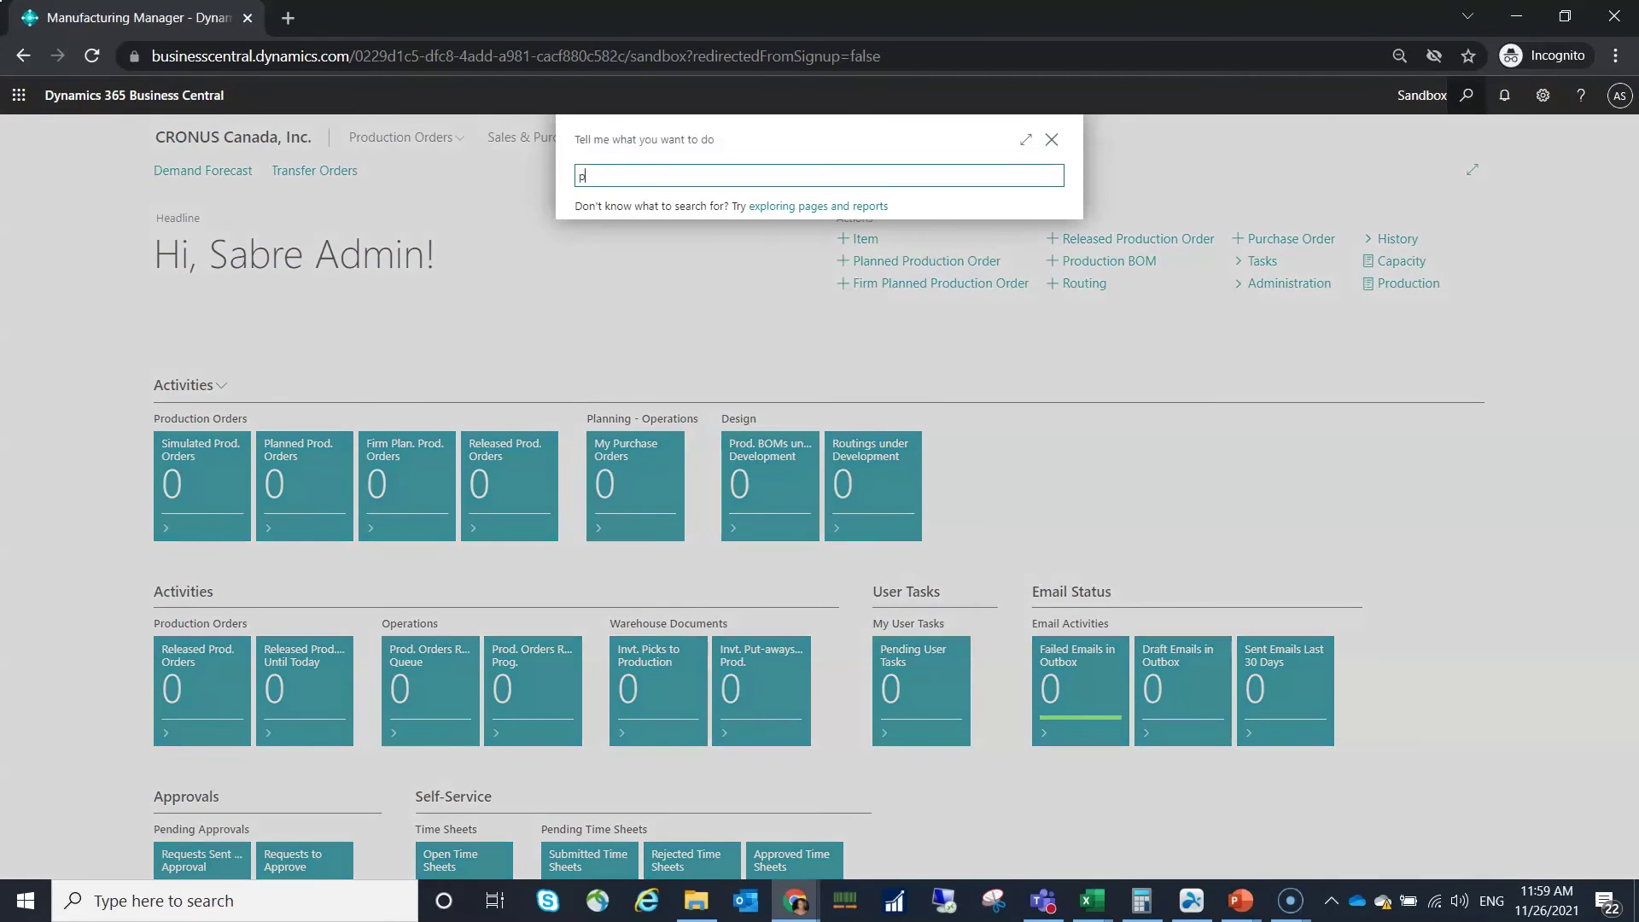
text(planning)
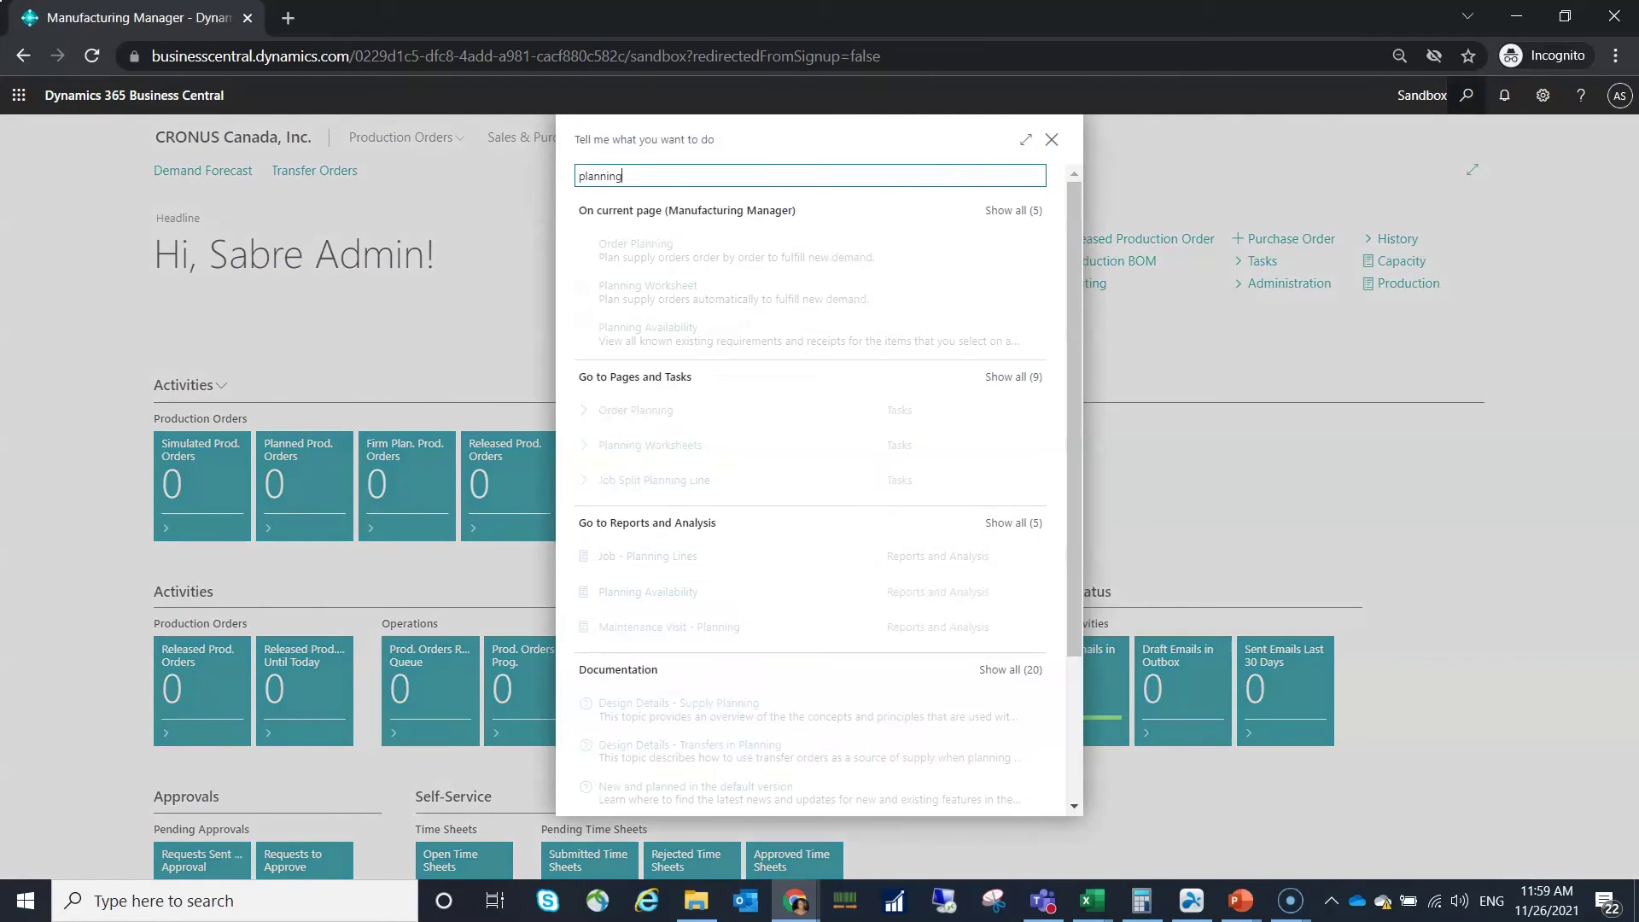
key(Down)
key(Down)
key(Return)
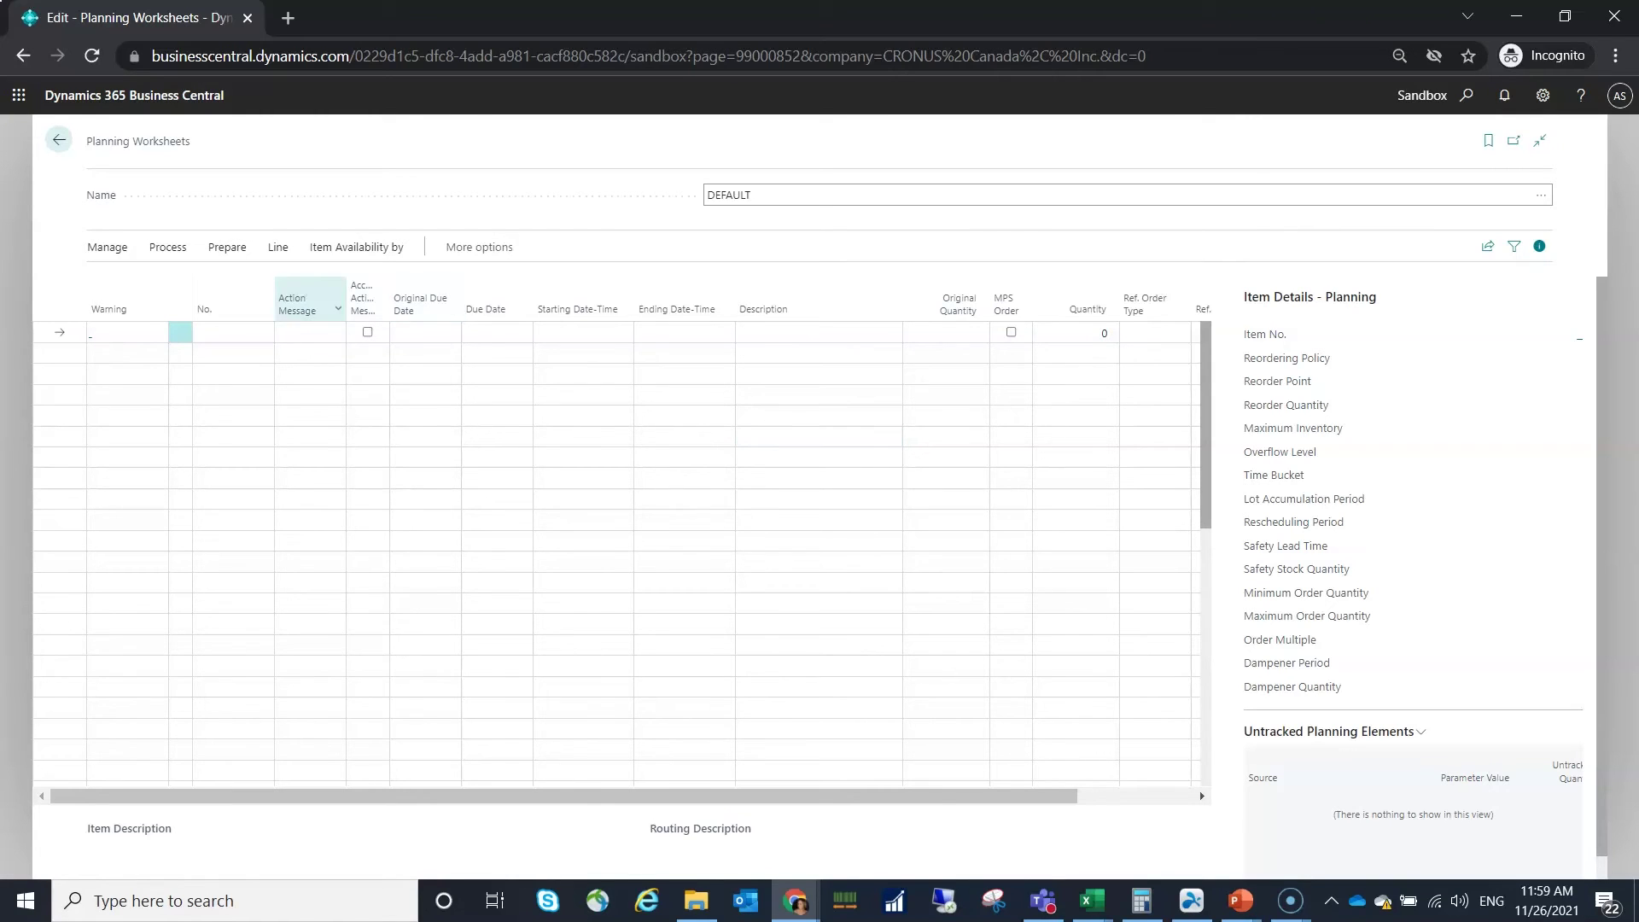
Step: Add a planning line for item 1002 with quantity 100, due 4/12/2021
key(alt+Down)
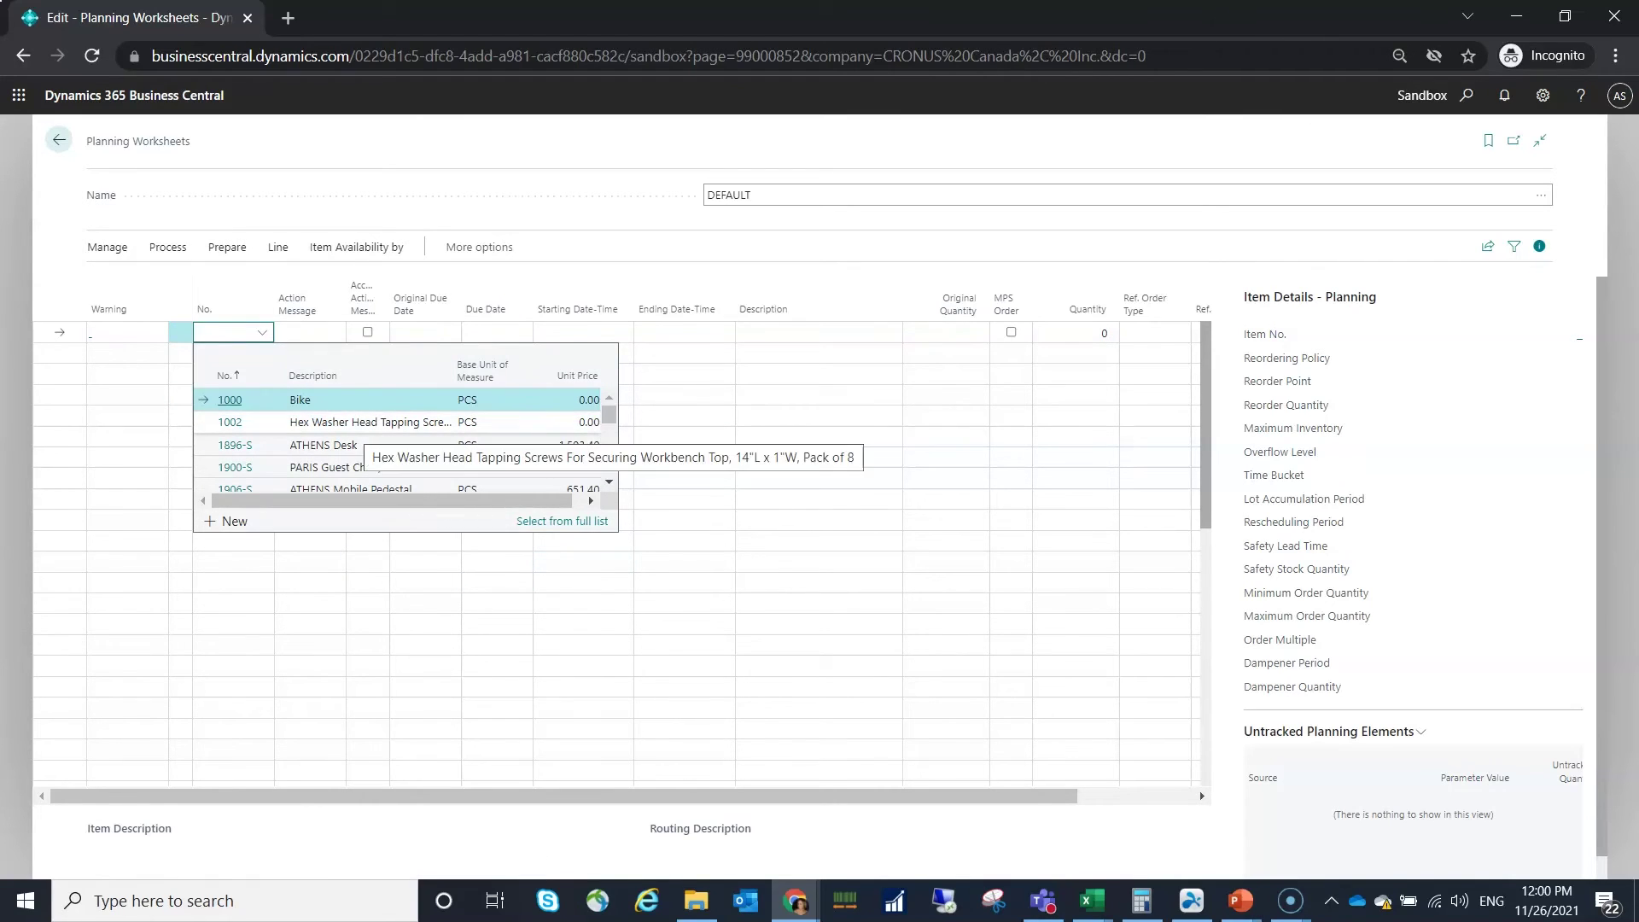
key(Down)
key(Return)
key(Tab)
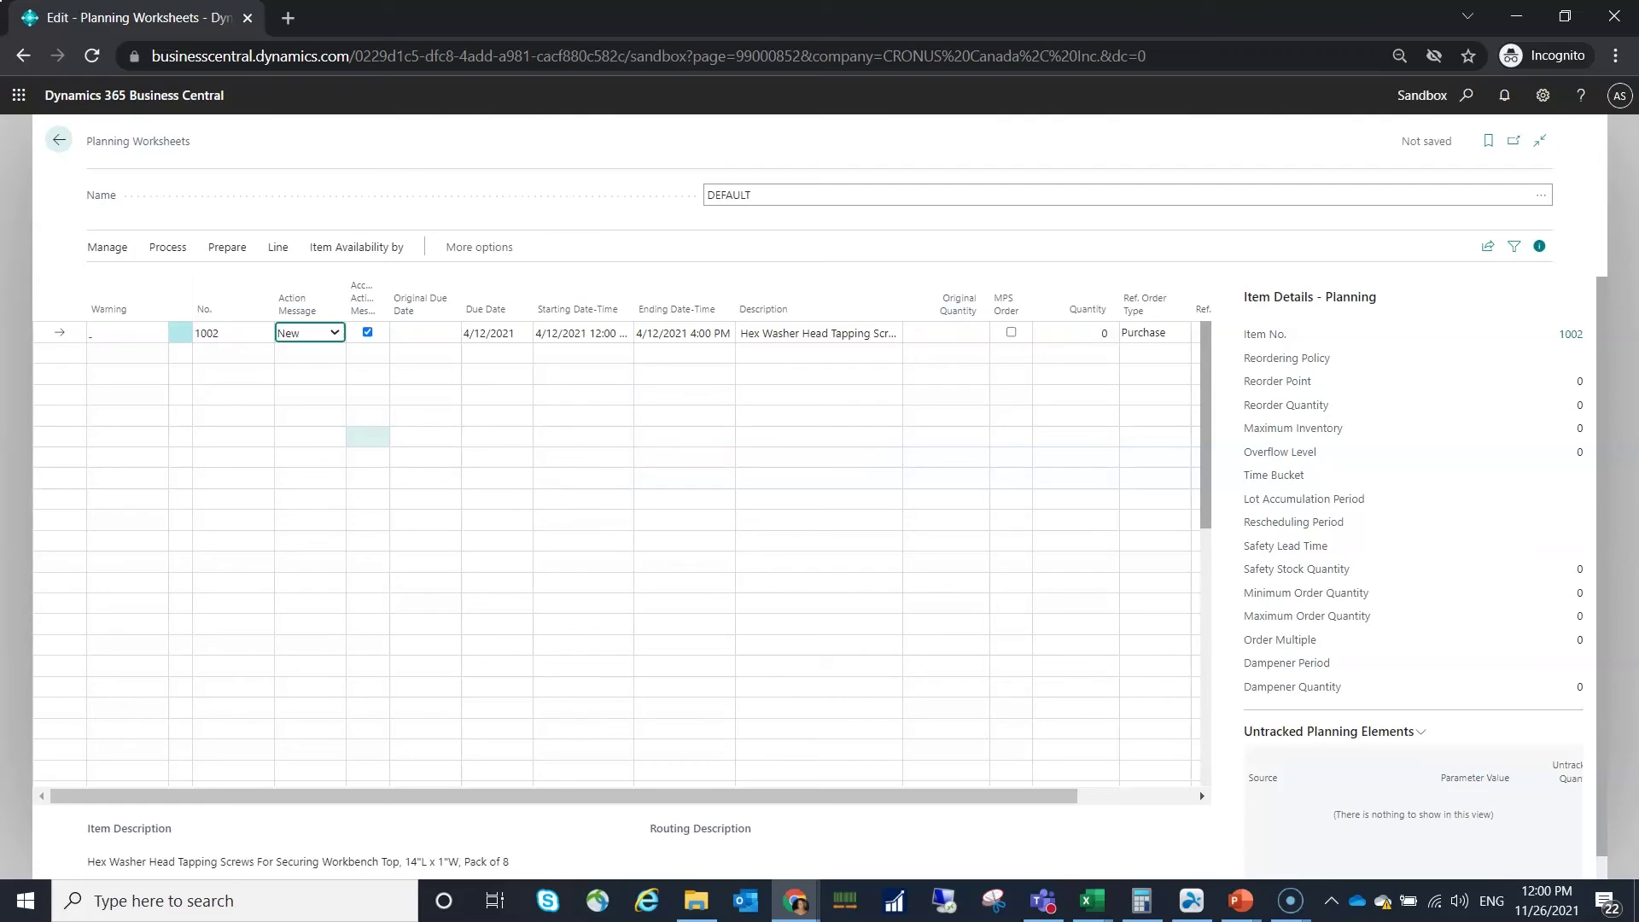
key(Tab)
key(Tab)
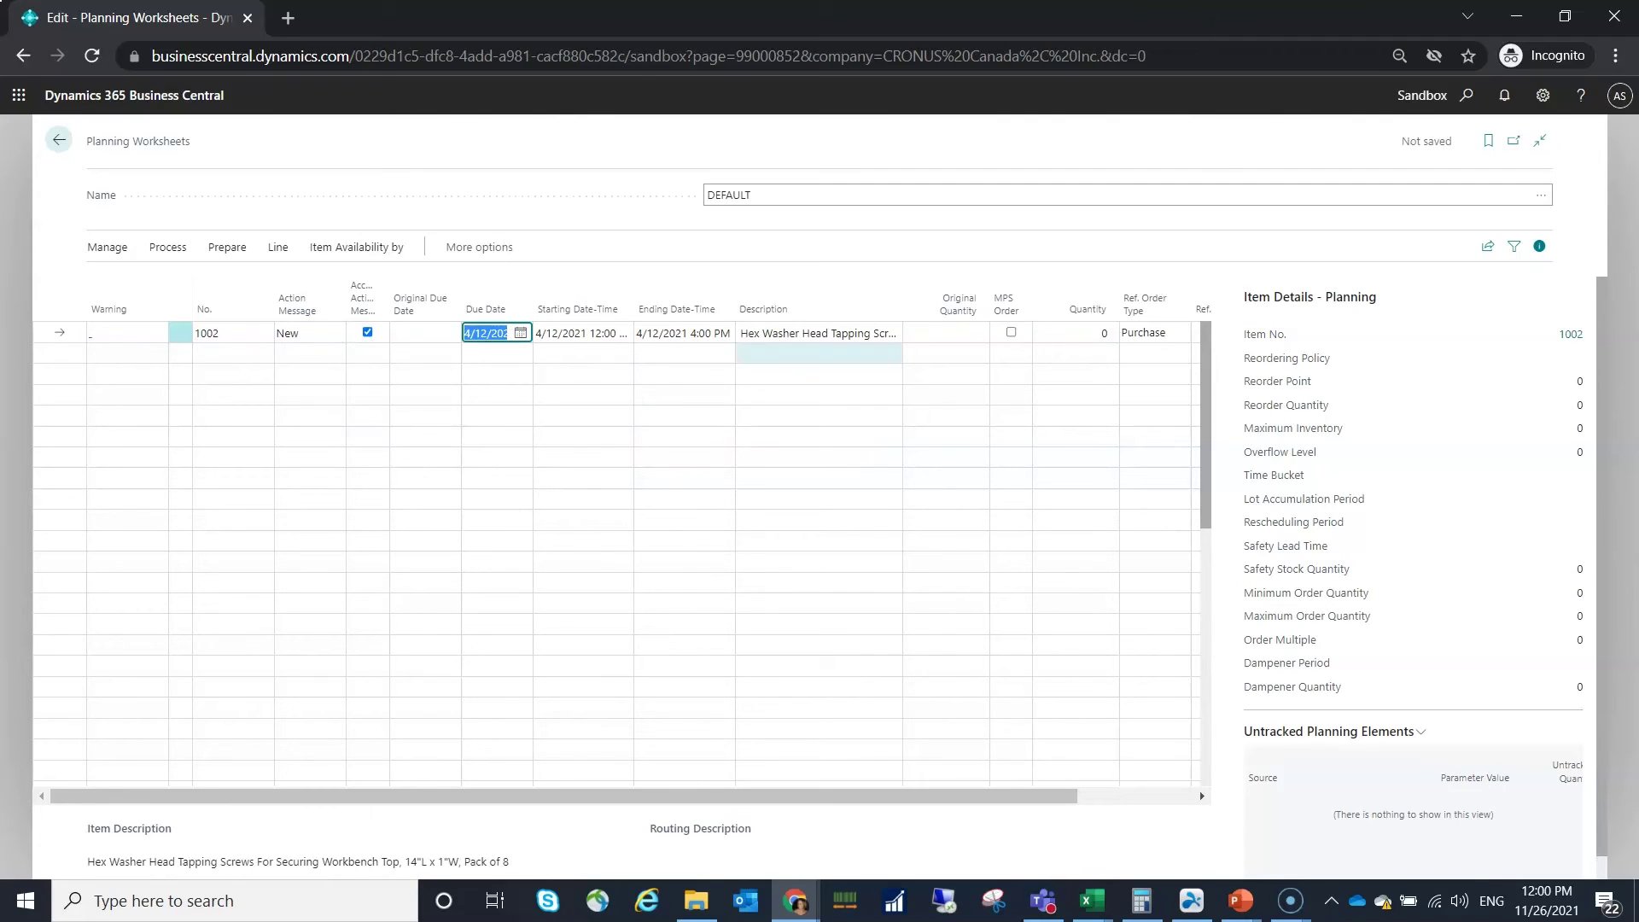
key(Return)
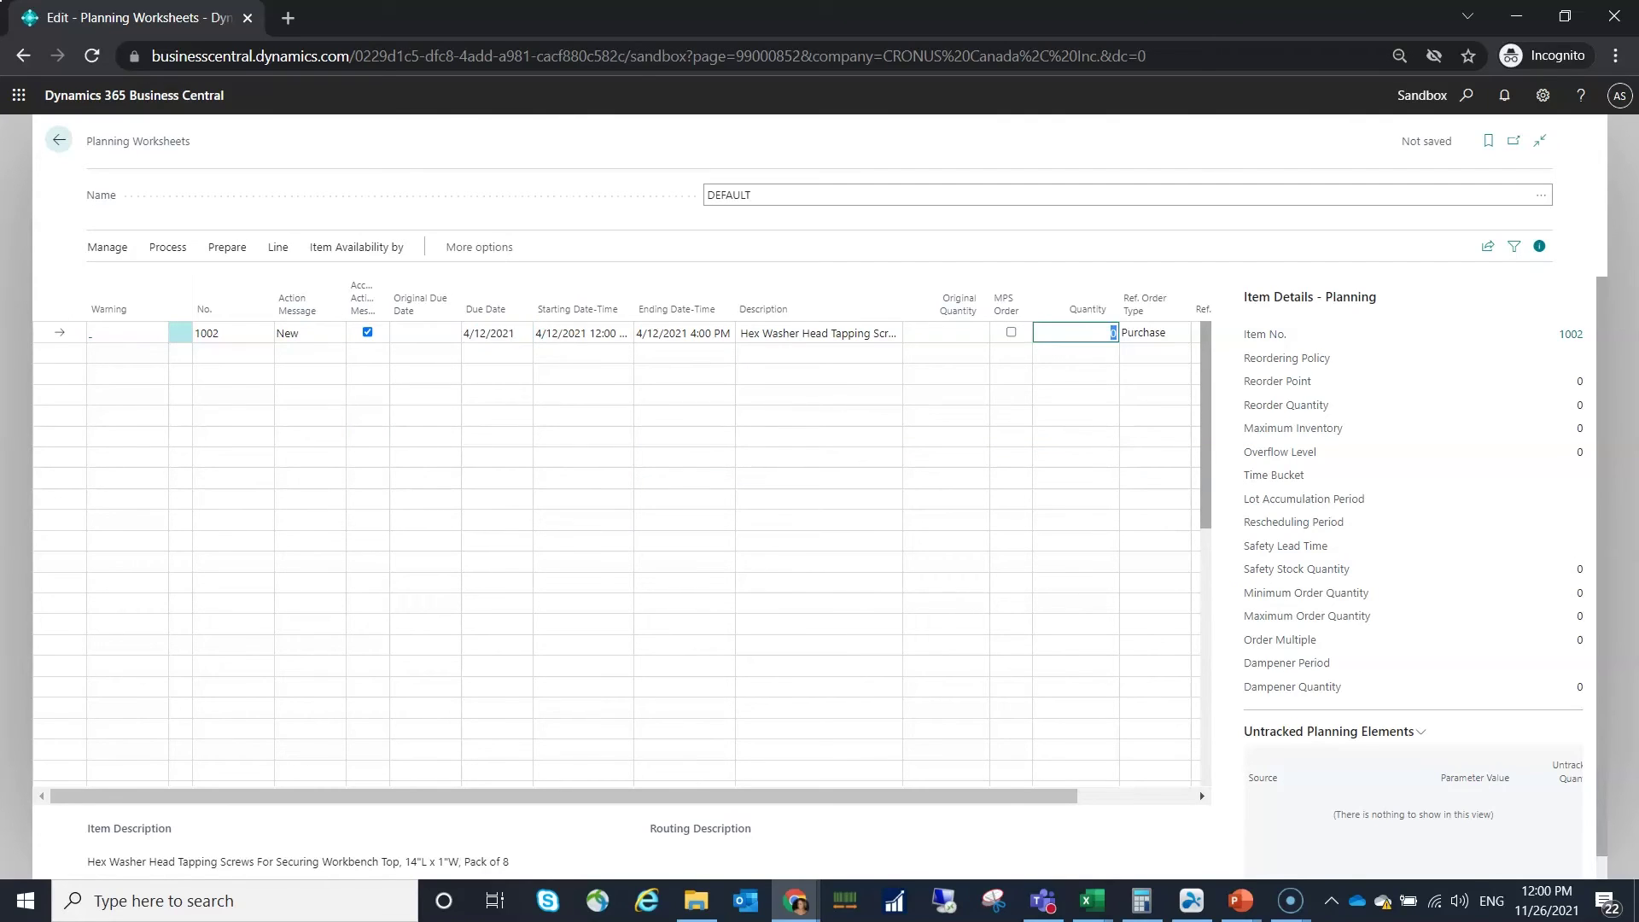
text(100)
key(Down)
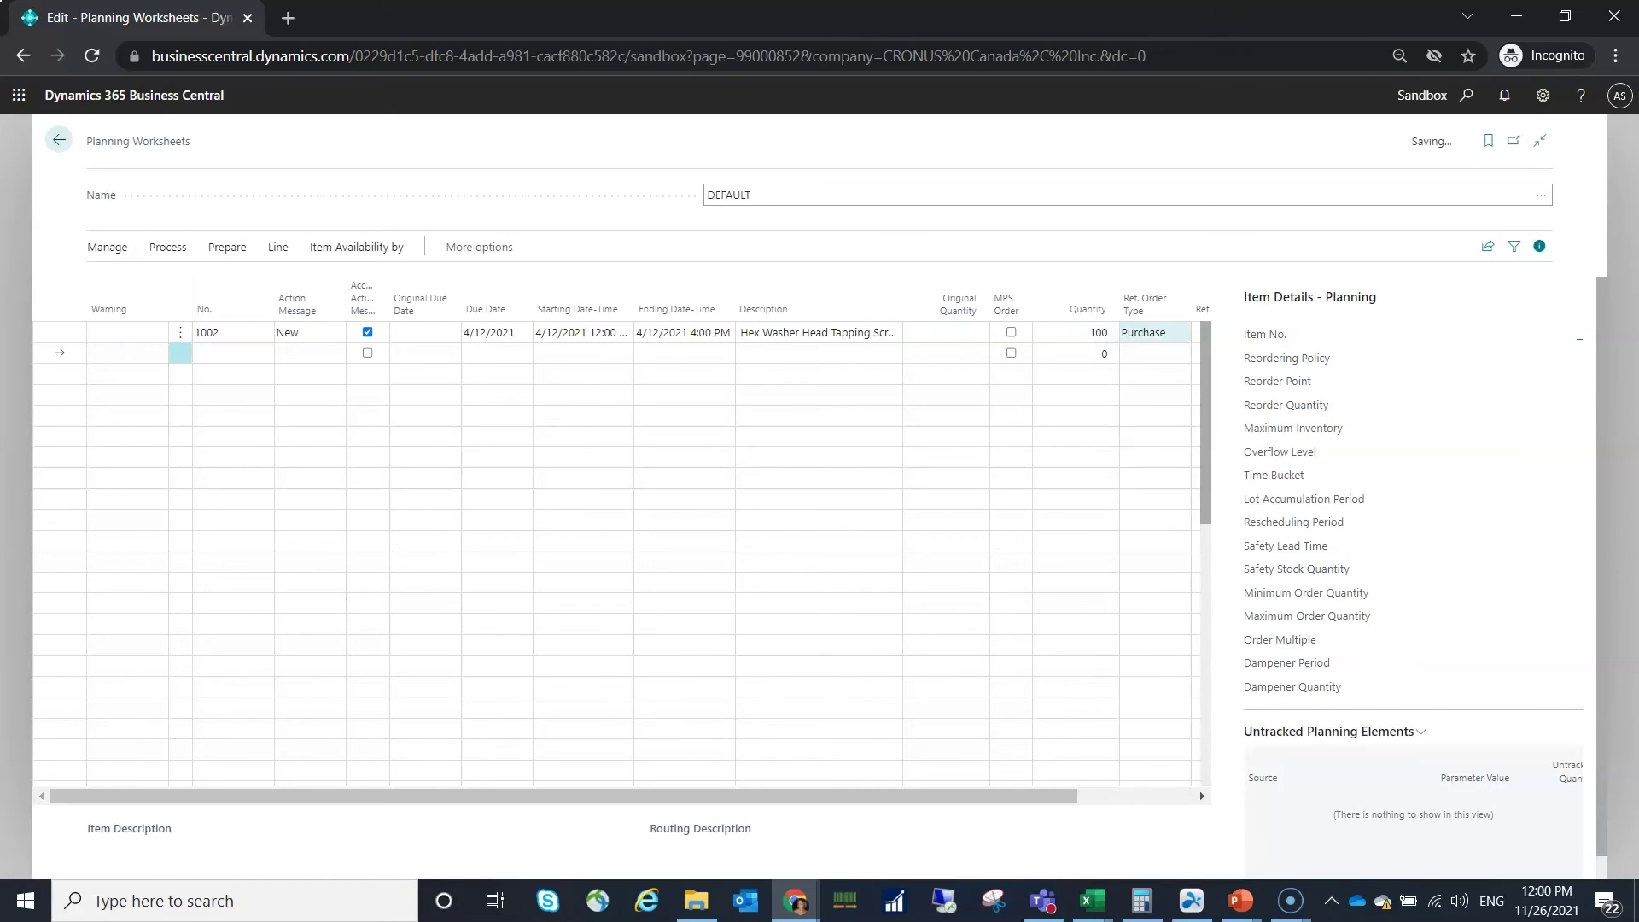
click(1200, 795)
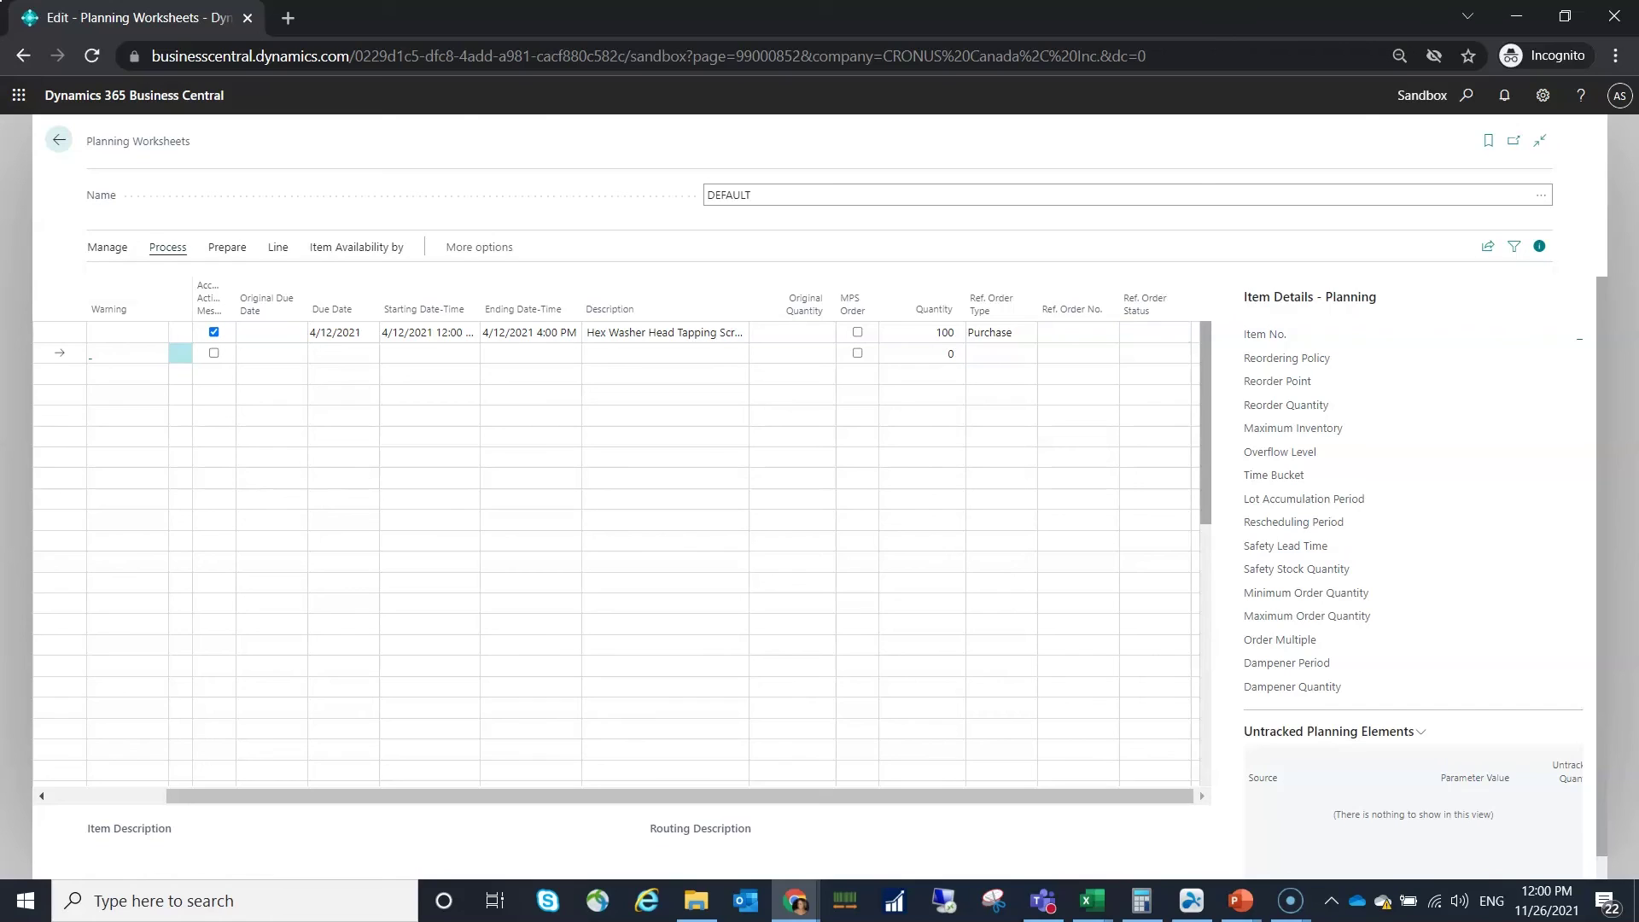
click(167, 247)
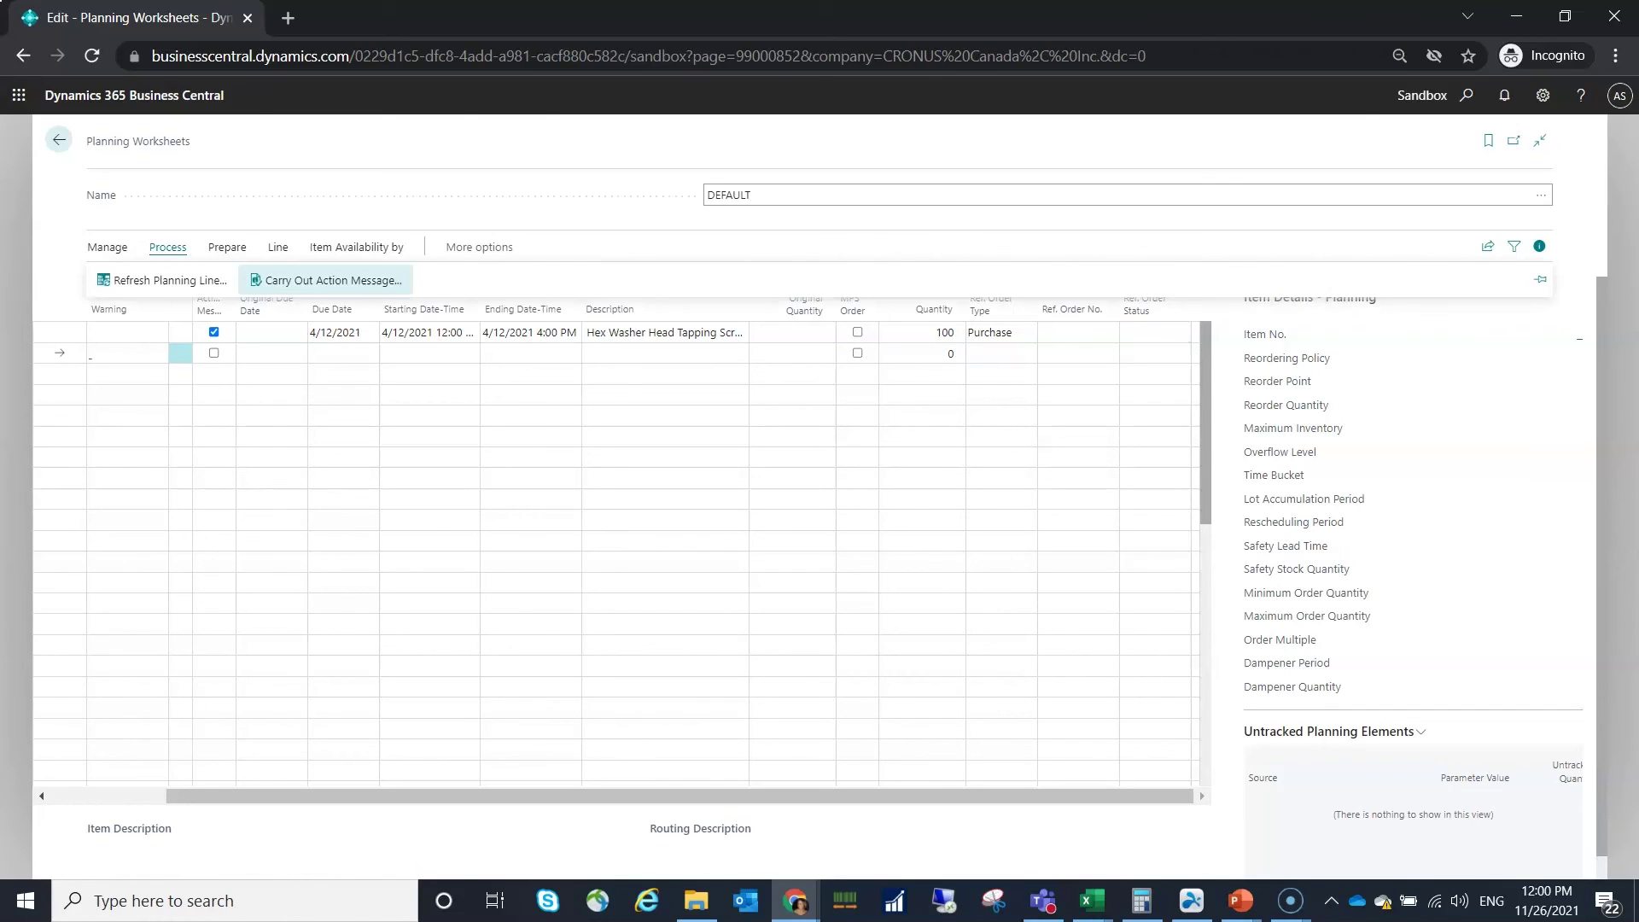
click(330, 280)
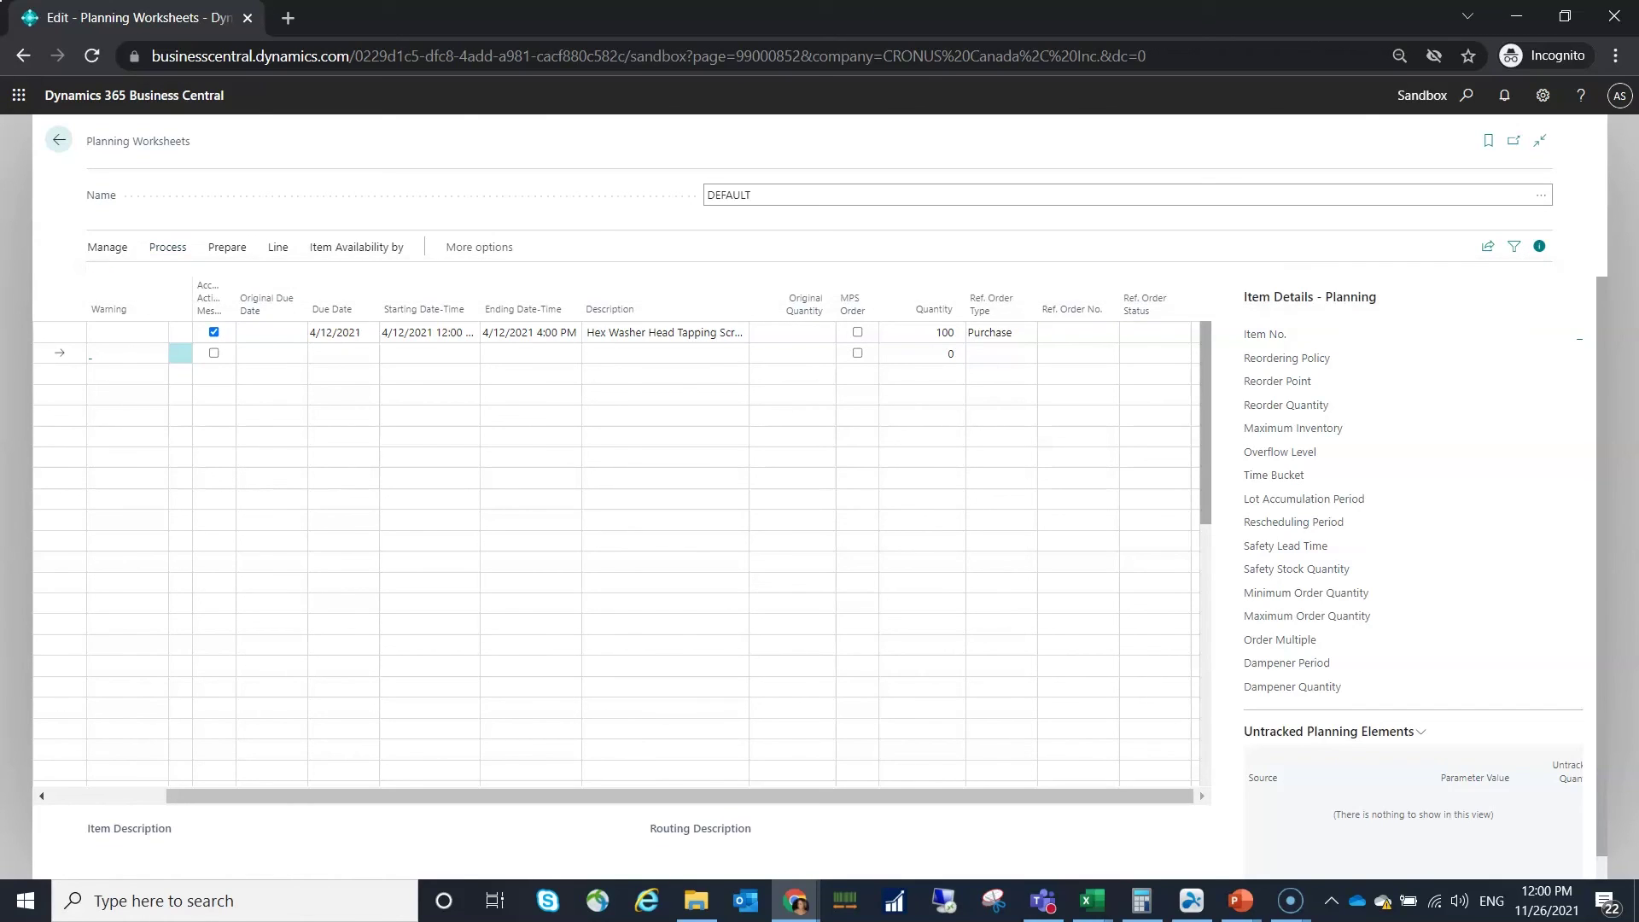